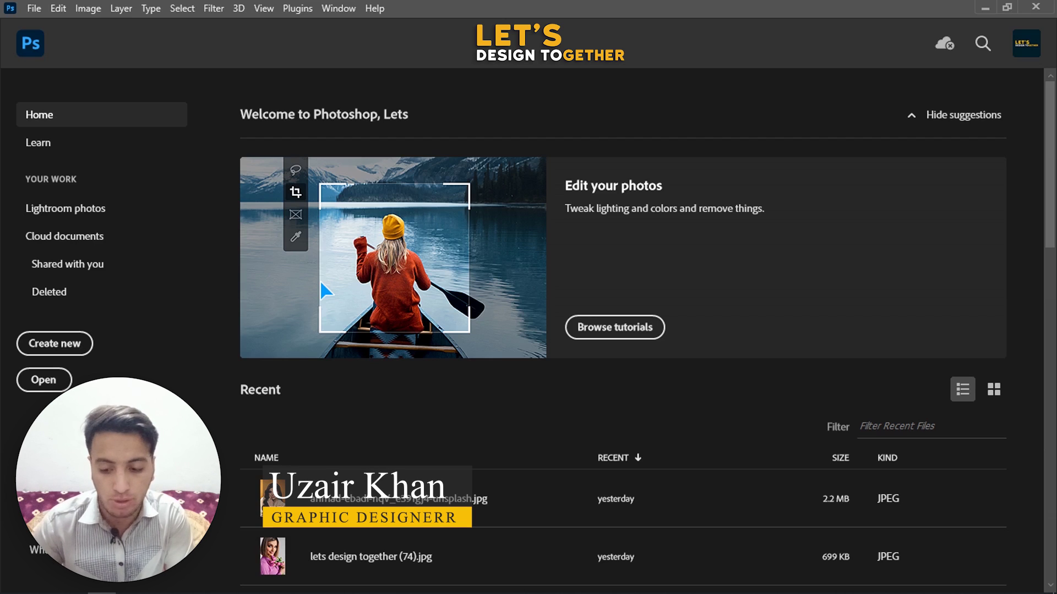
left_click(33, 8)
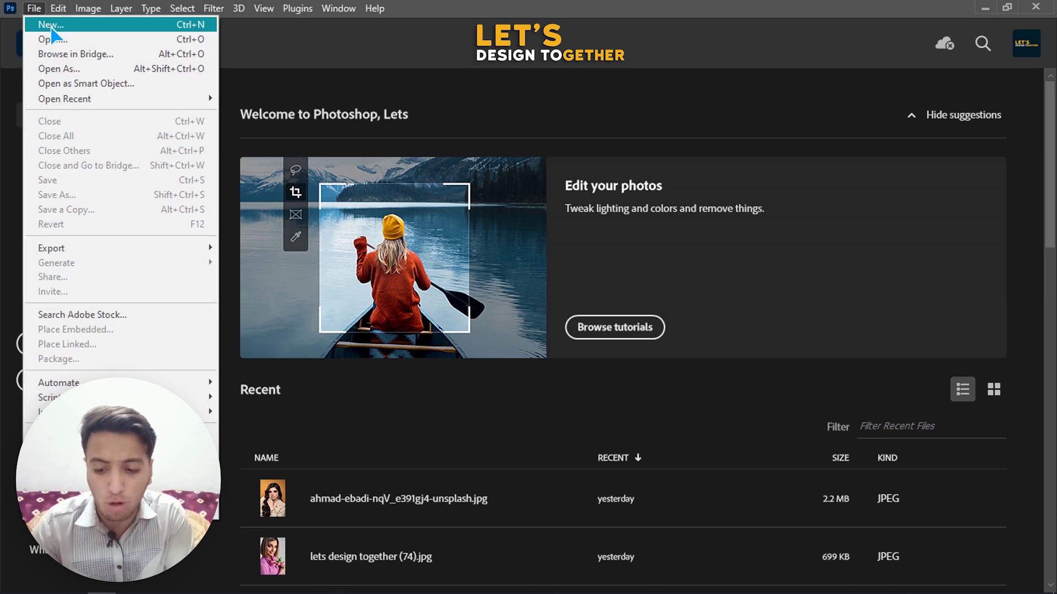
left_click(51, 25)
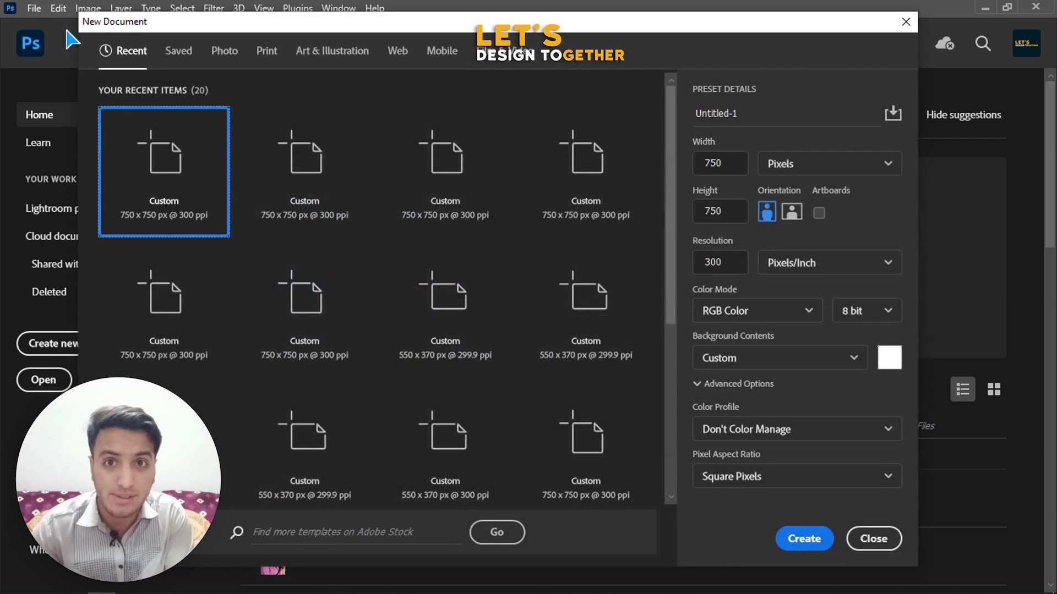
left_click(875, 542)
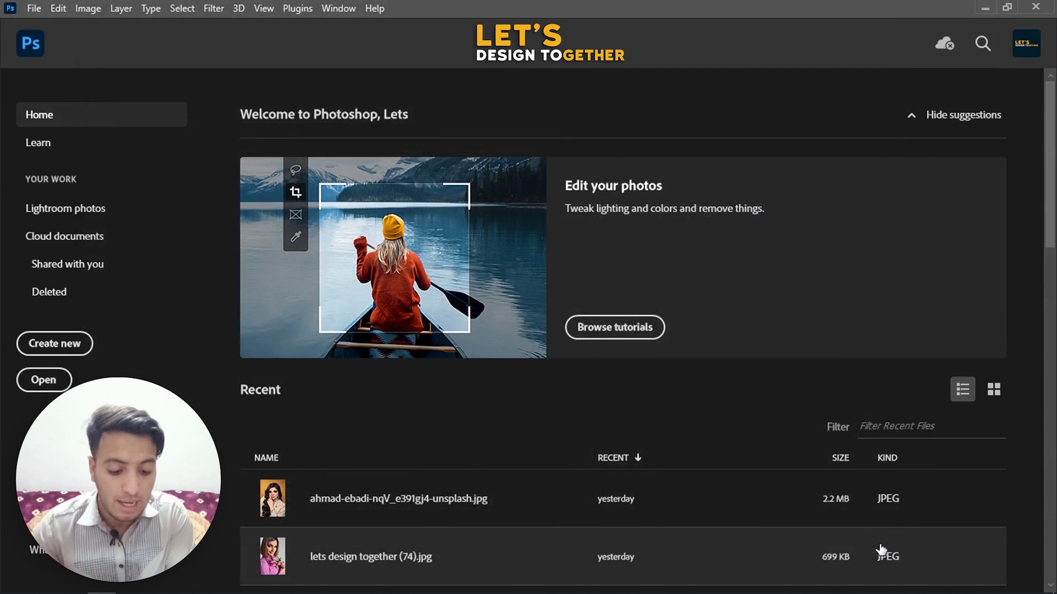
left_click(34, 8)
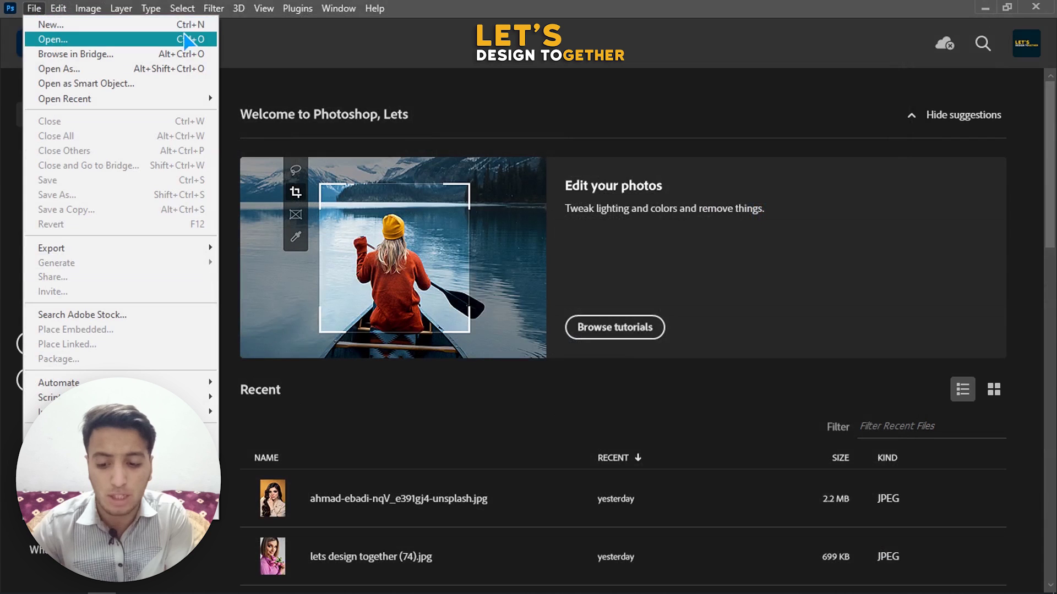
left_click(463, 11)
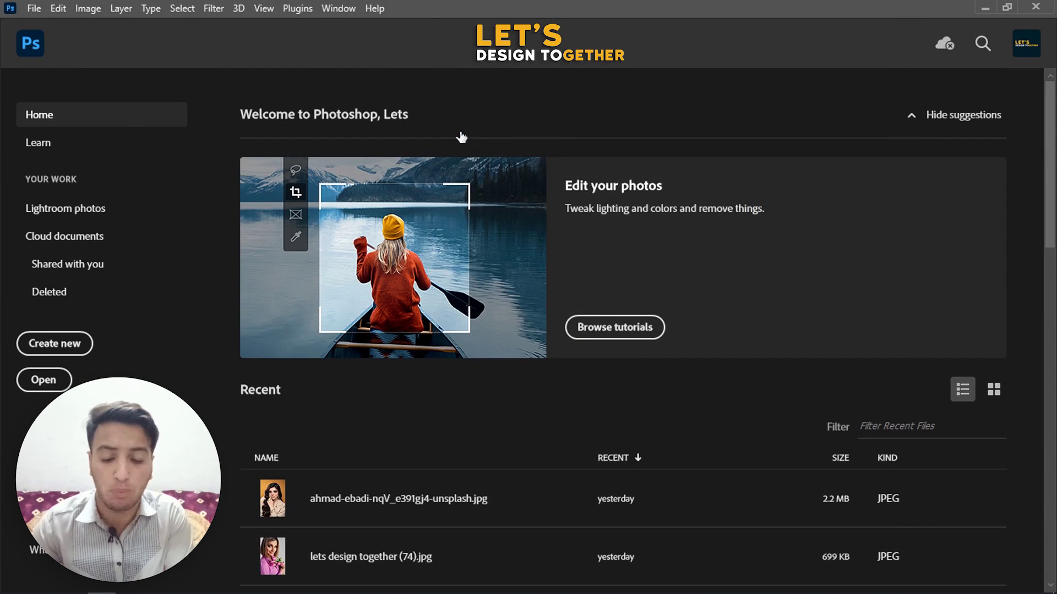
key("ctrl+n")
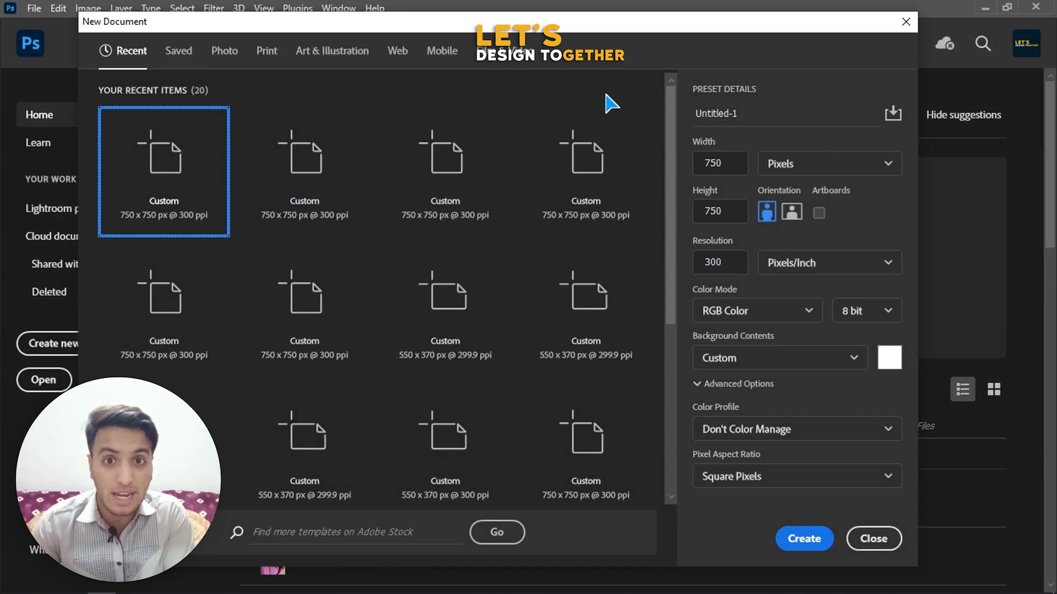
left_click(874, 539)
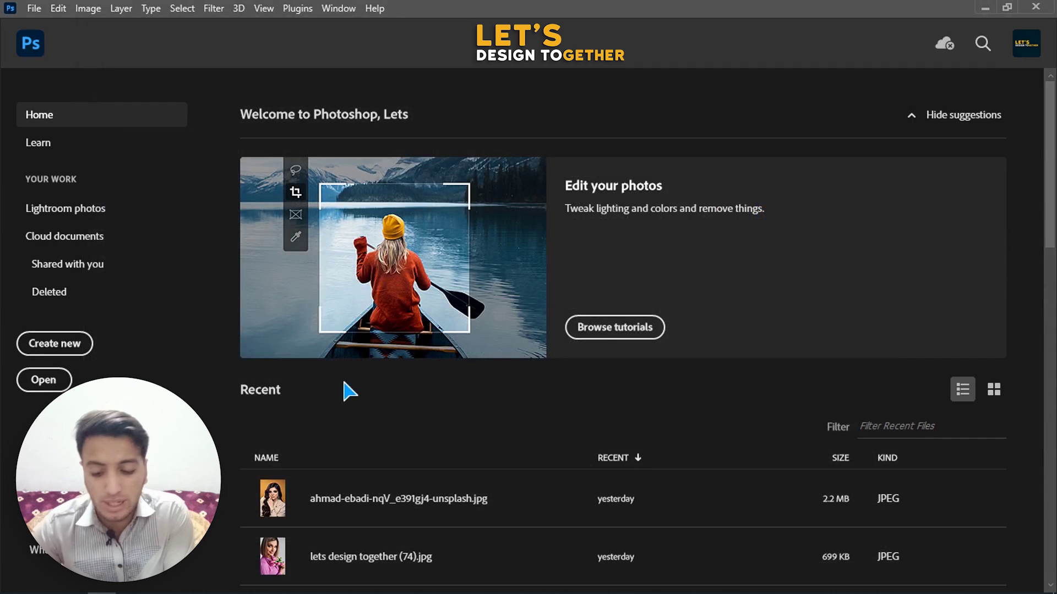
- Start a new document and look through the Photo, Print, Art & Illustration, Mobile and Film & Video presets before returning to the recent items
left_click(48, 345)
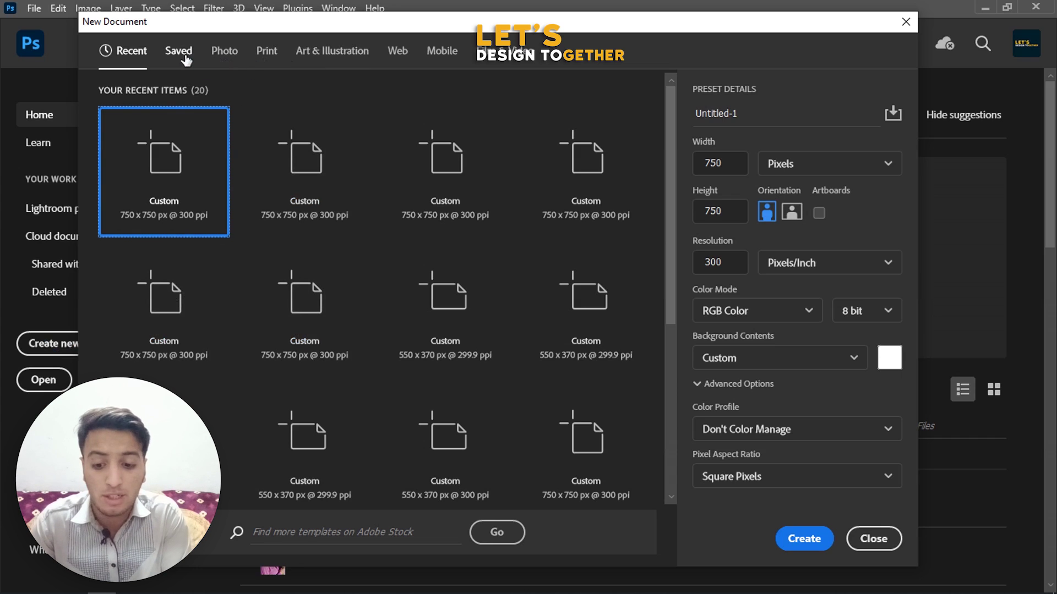
left_click(220, 58)
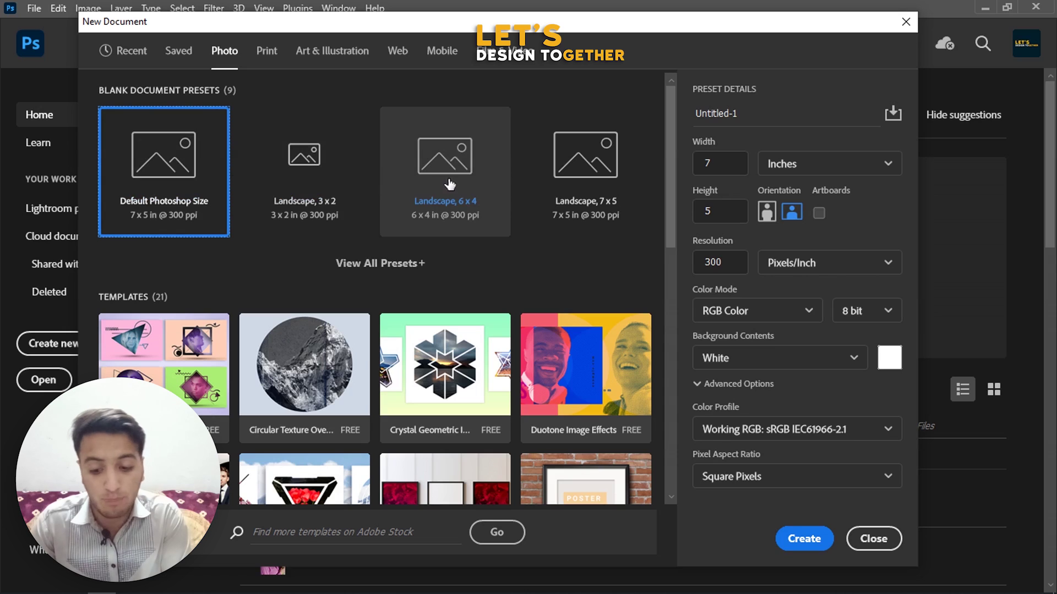
left_click(277, 64)
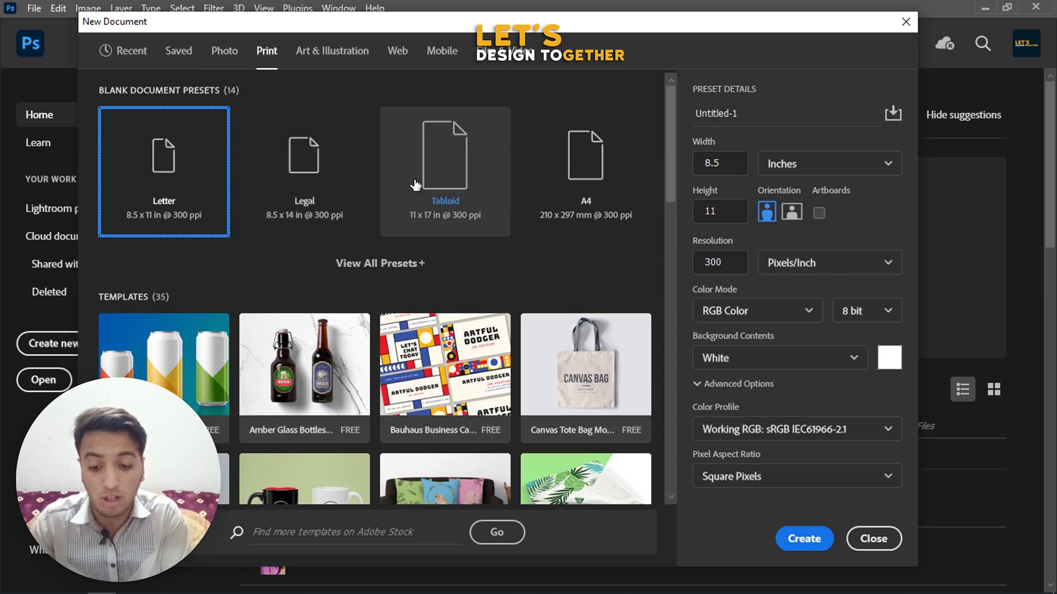
left_click(358, 53)
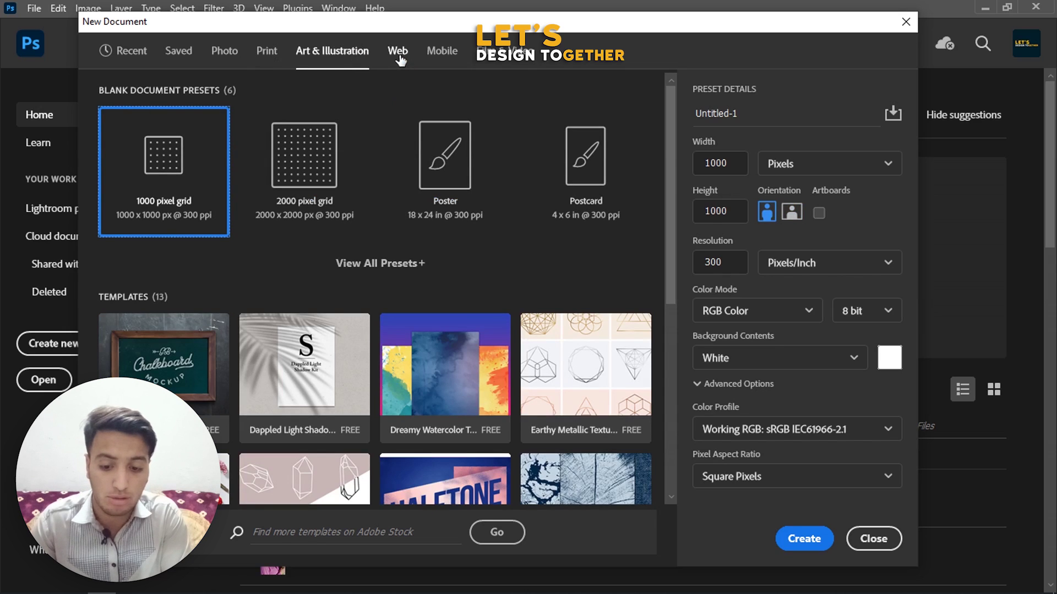
left_click(445, 62)
left_click(517, 61)
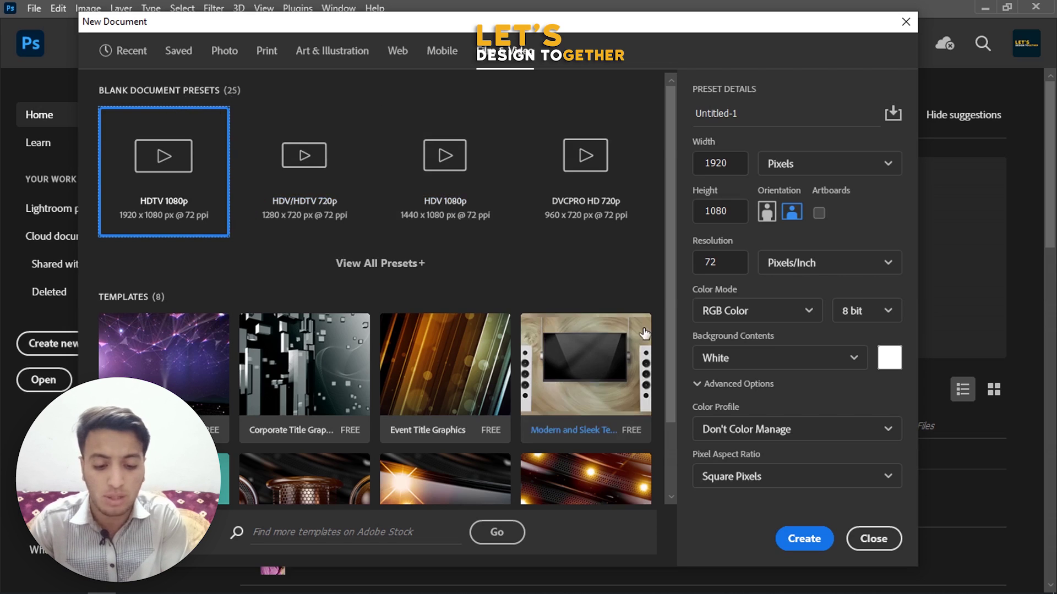
left_click(135, 52)
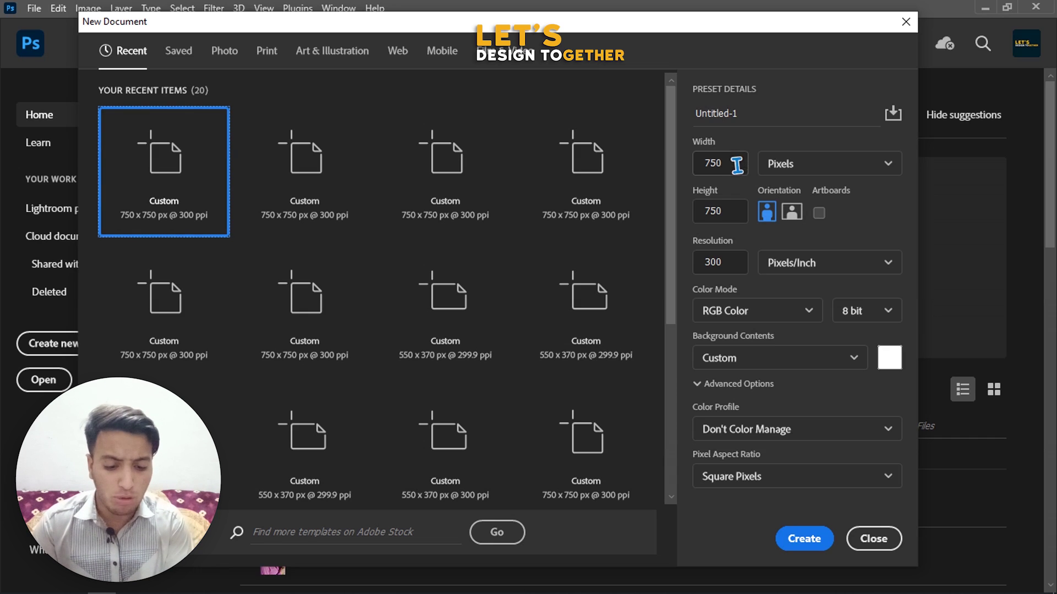
- Set the new document's width to 550 pixels and its height to 370 pixels
left_click(736, 164)
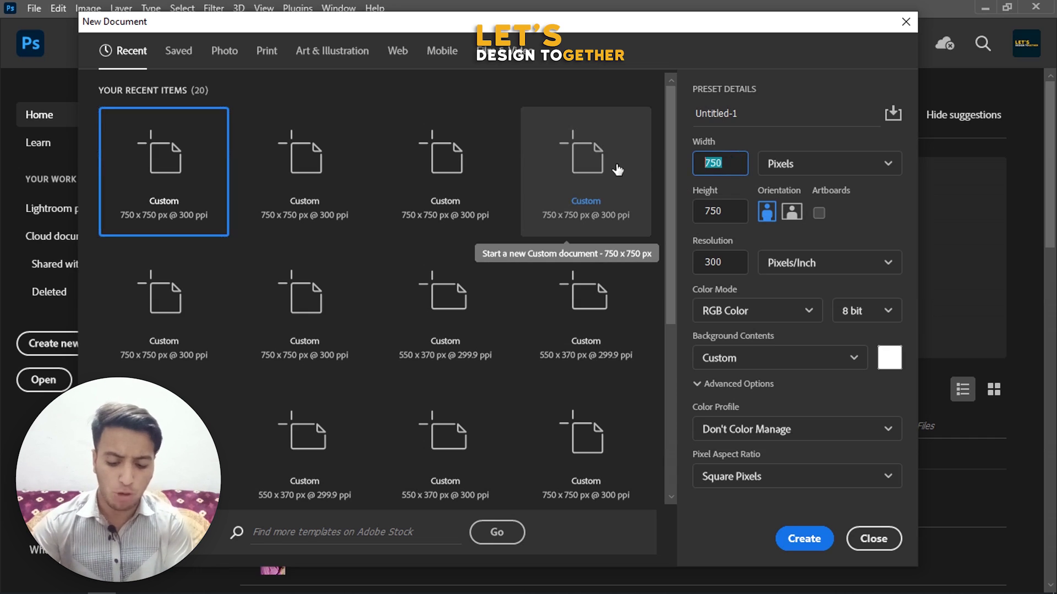
type("550")
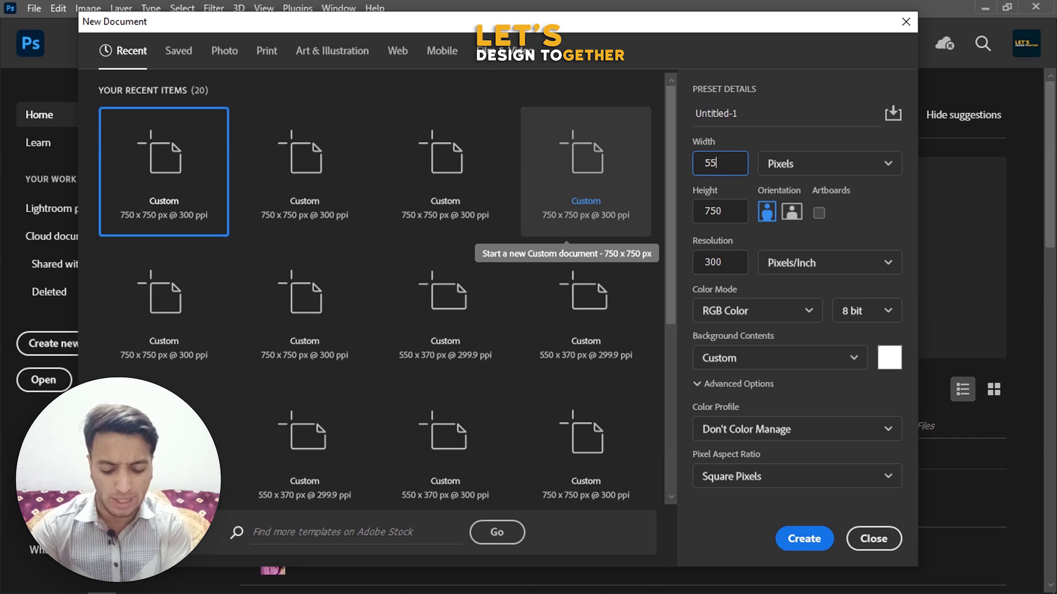
left_click(734, 211)
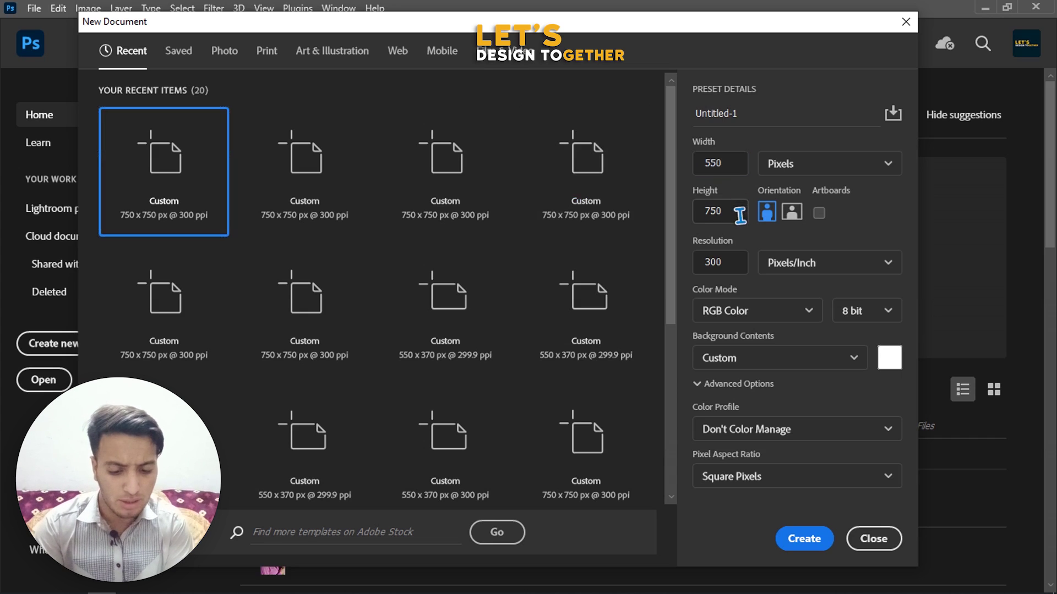
type("3")
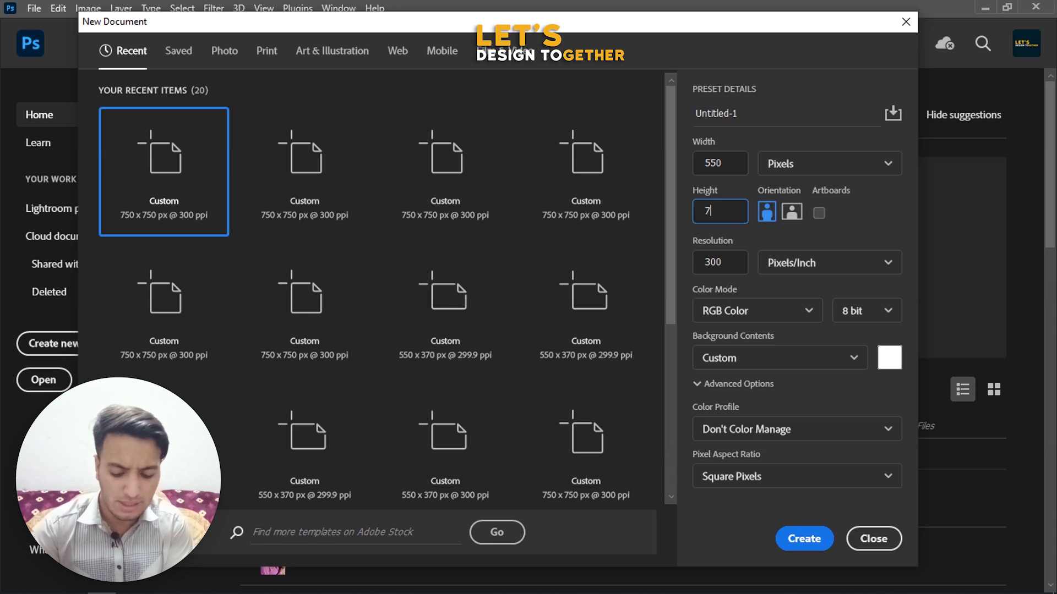
type("70")
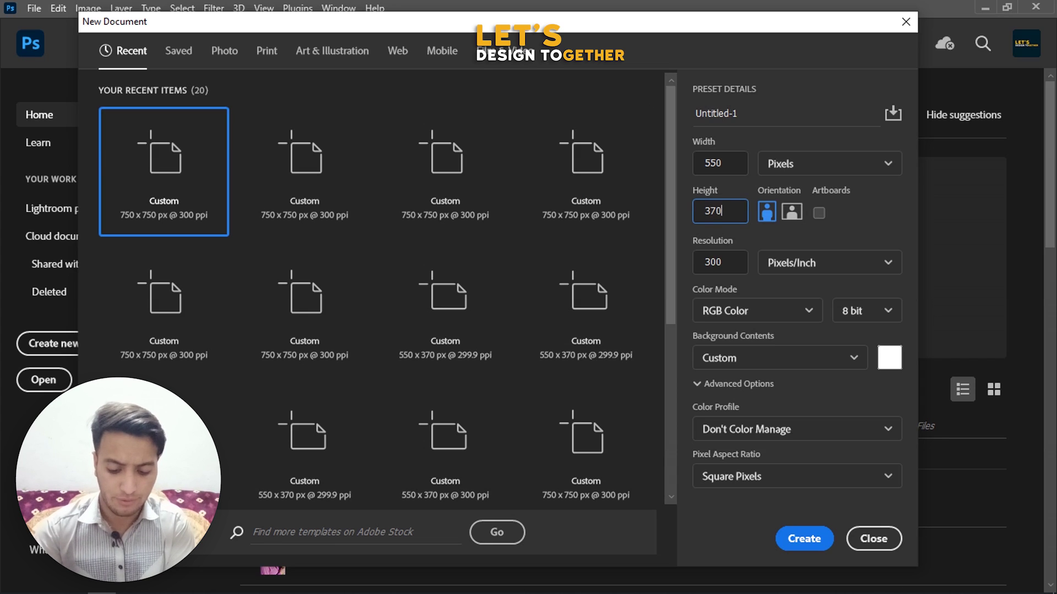
left_click(746, 165)
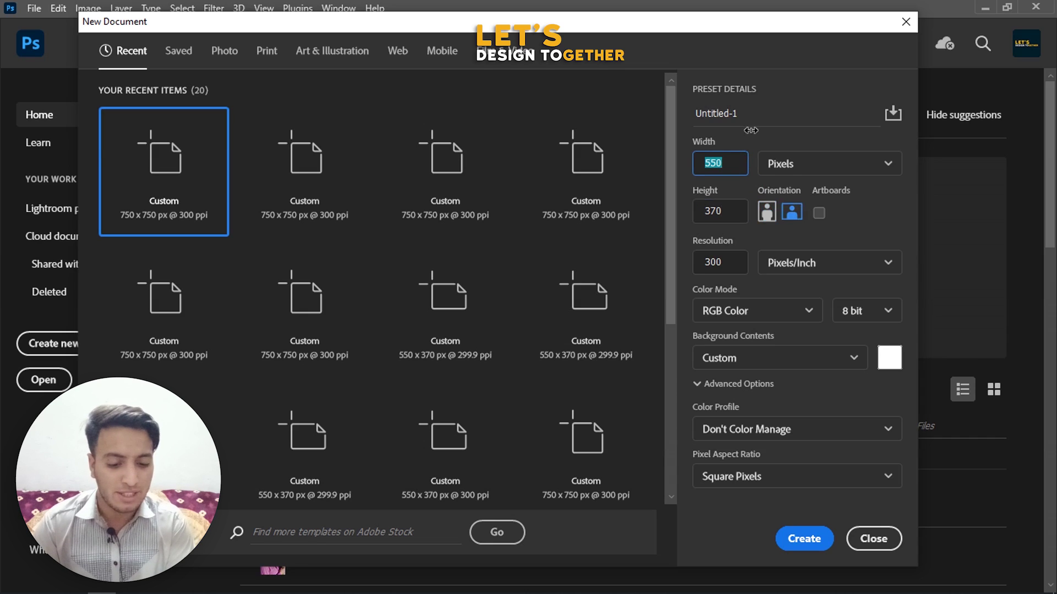
- Name the new document "Fiverr Thumbnail" and choose Pixels as its size unit
left_click(756, 112)
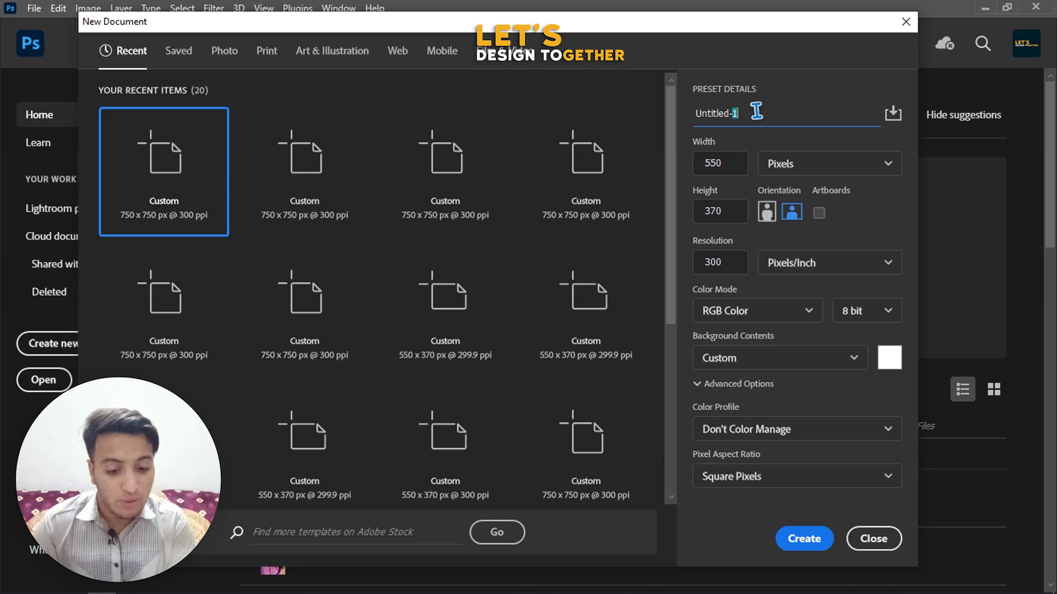
left_click_drag(754, 112, 672, 124)
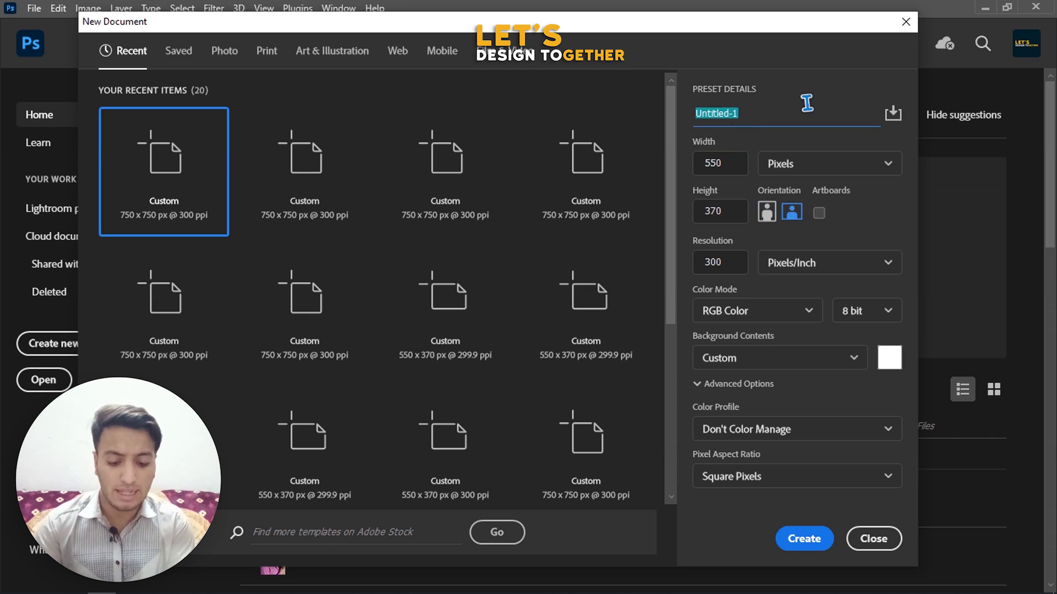
type("Five")
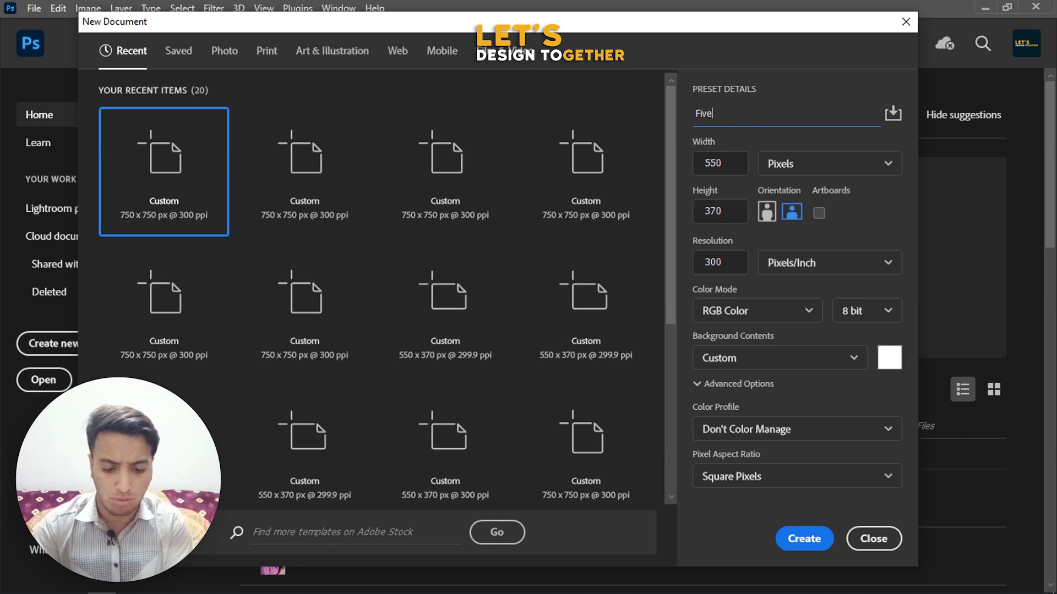
type("rr Thumbnail")
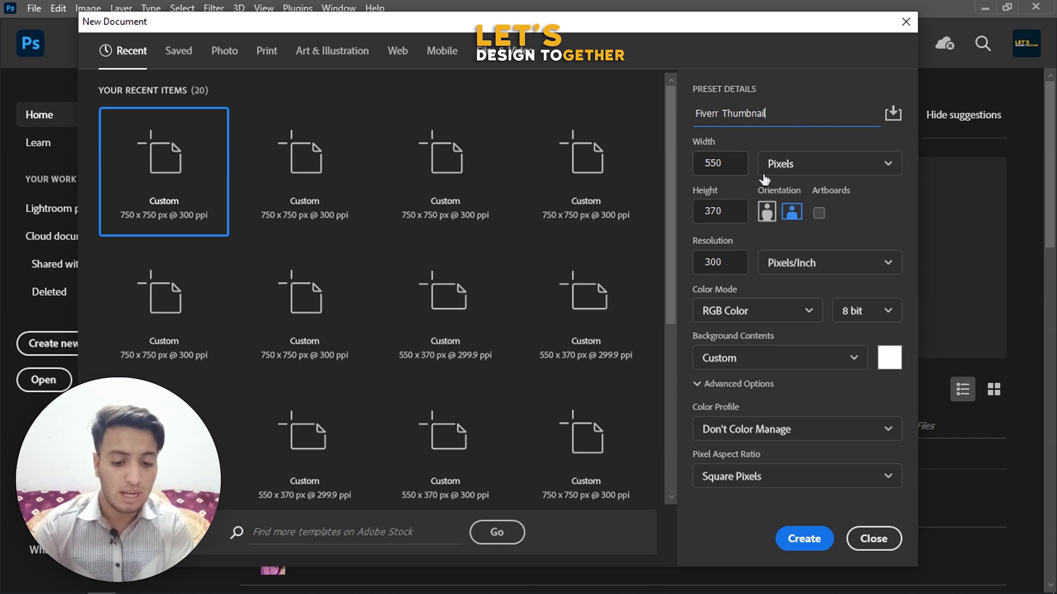
left_click(794, 171)
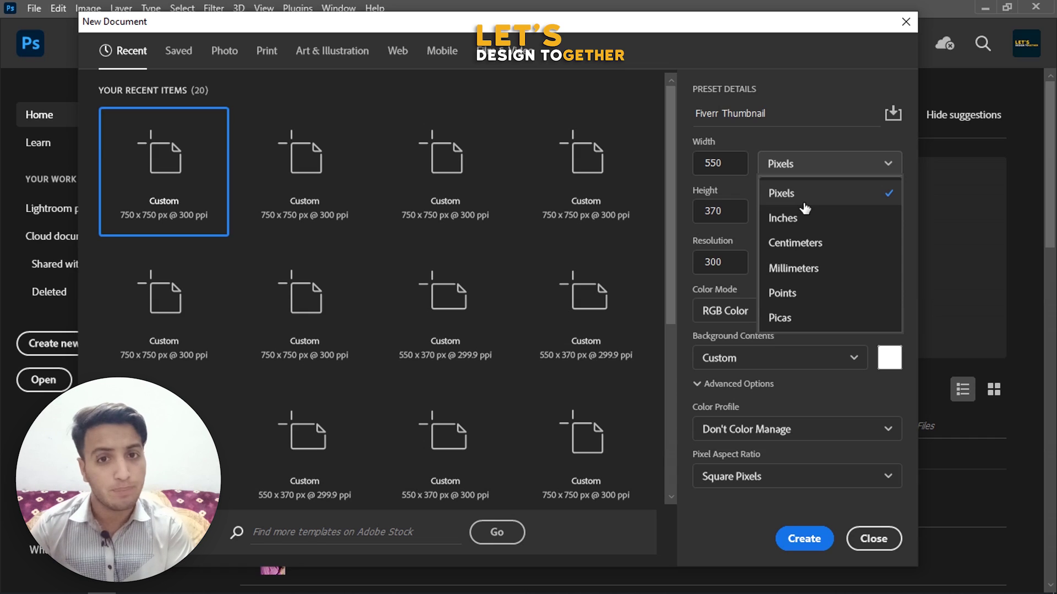
left_click(795, 193)
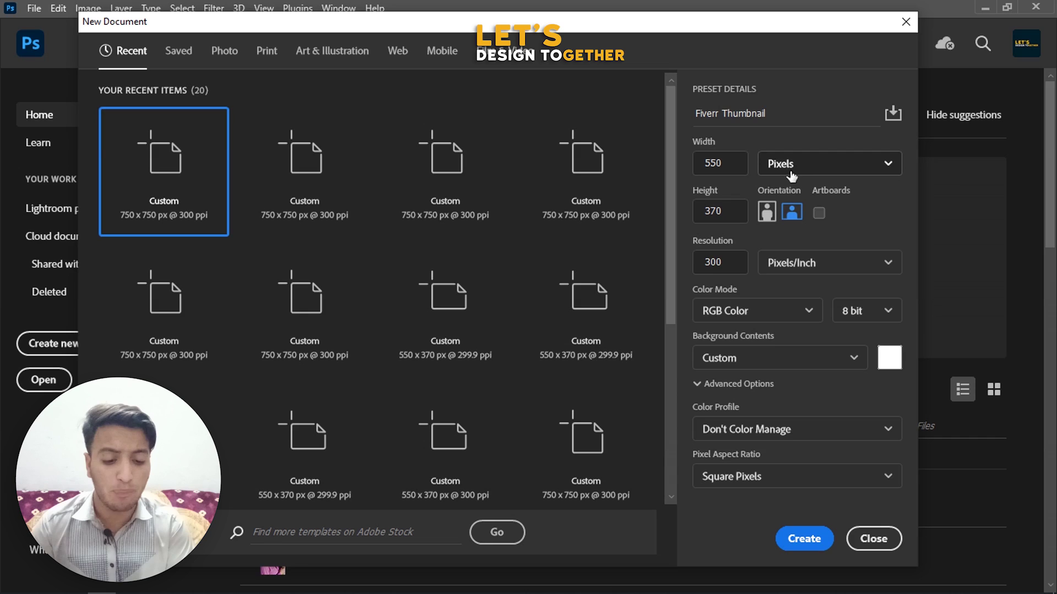
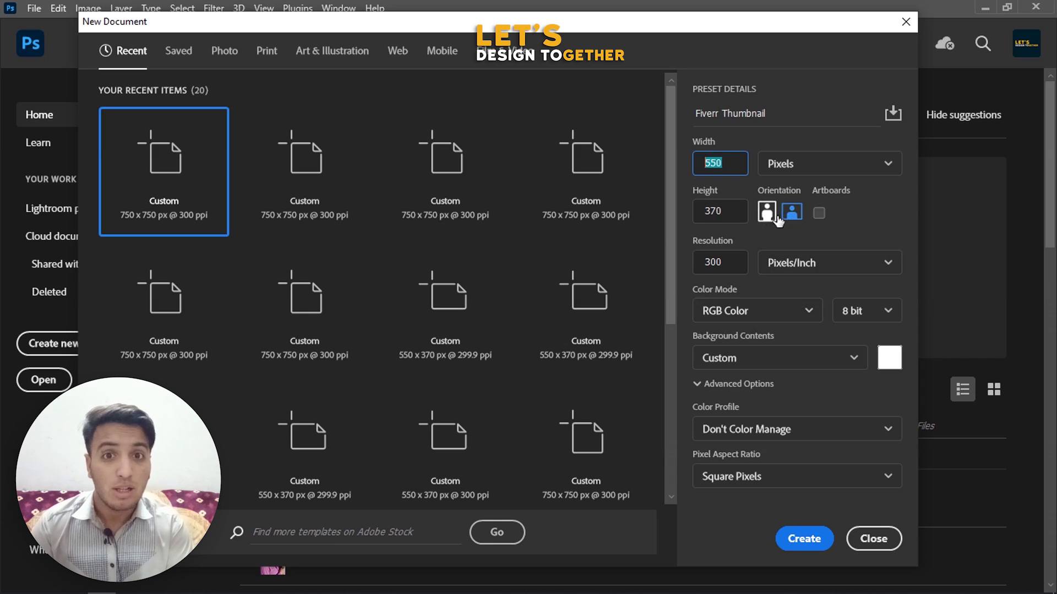
- Compare the landscape and portrait orientations, choose portrait, and create the 370 x 550 pixel document
left_click(778, 199)
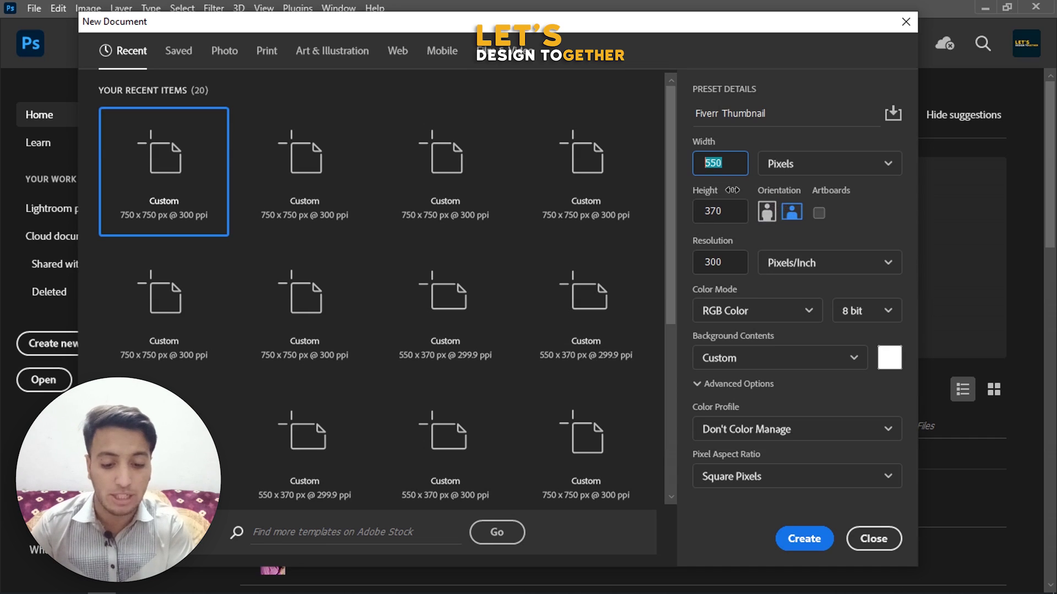
left_click(763, 217)
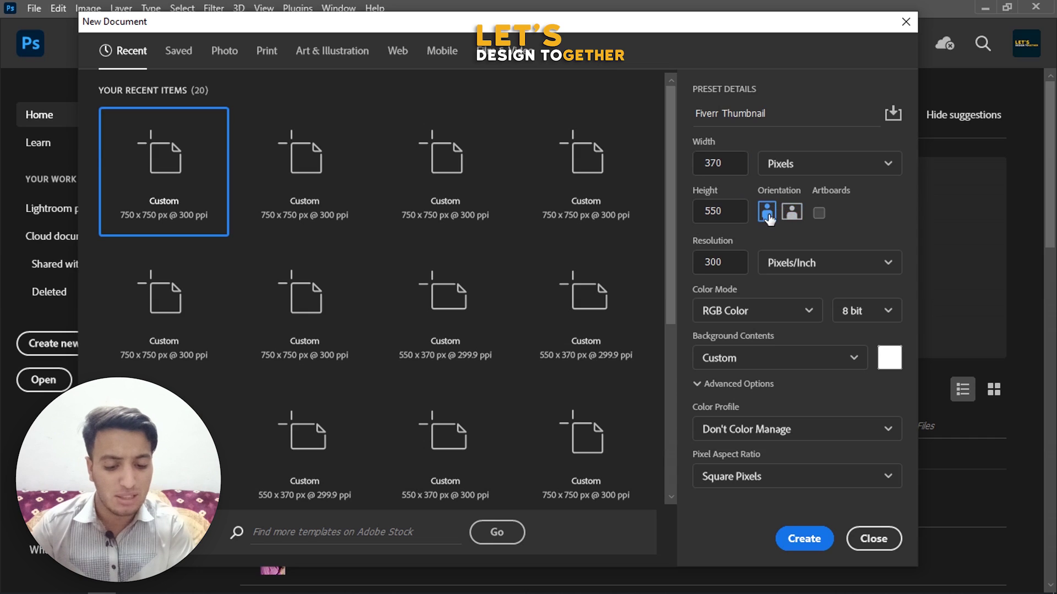
left_click(792, 212)
left_click(764, 214)
left_click(791, 212)
left_click(766, 212)
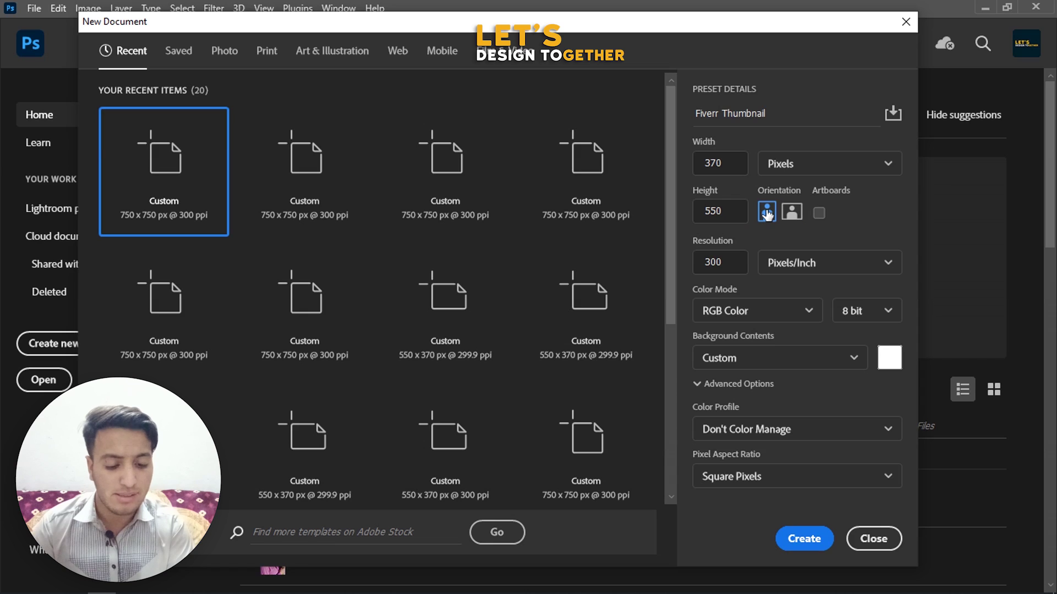
left_click(791, 212)
left_click(766, 212)
left_click(792, 215)
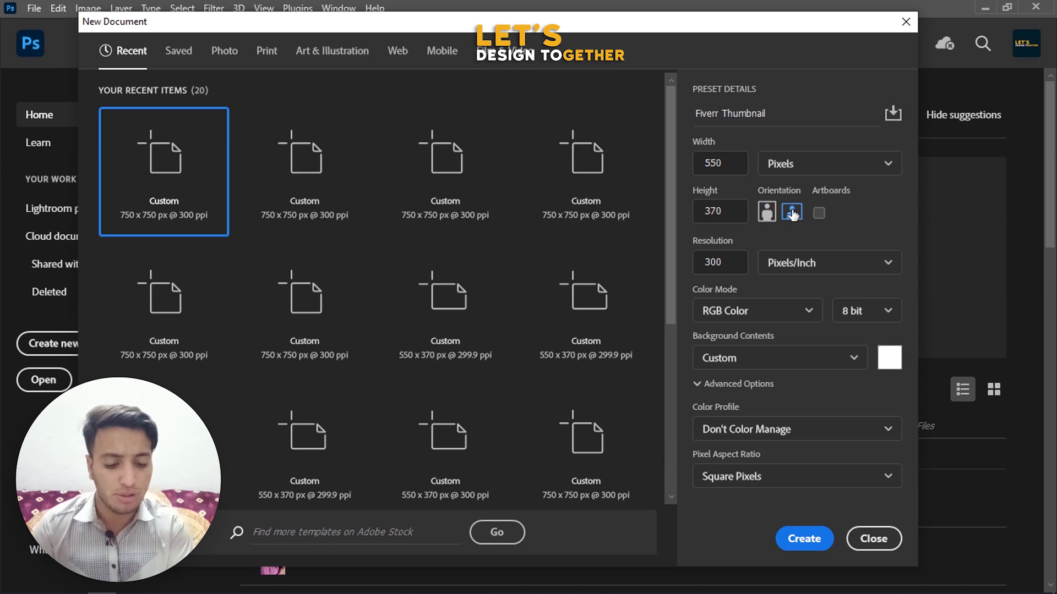
left_click(766, 212)
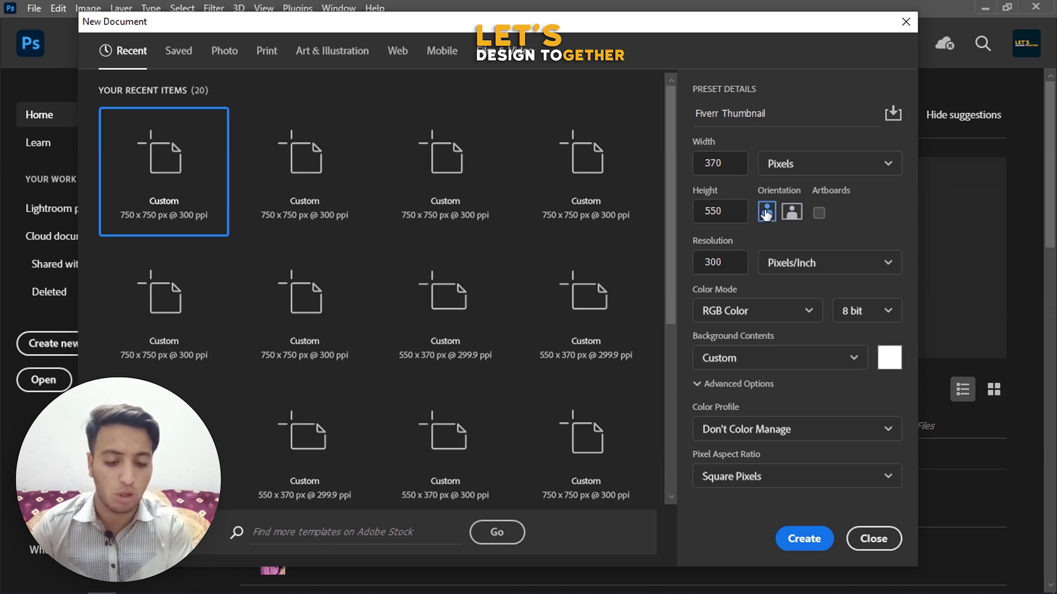
left_click(814, 538)
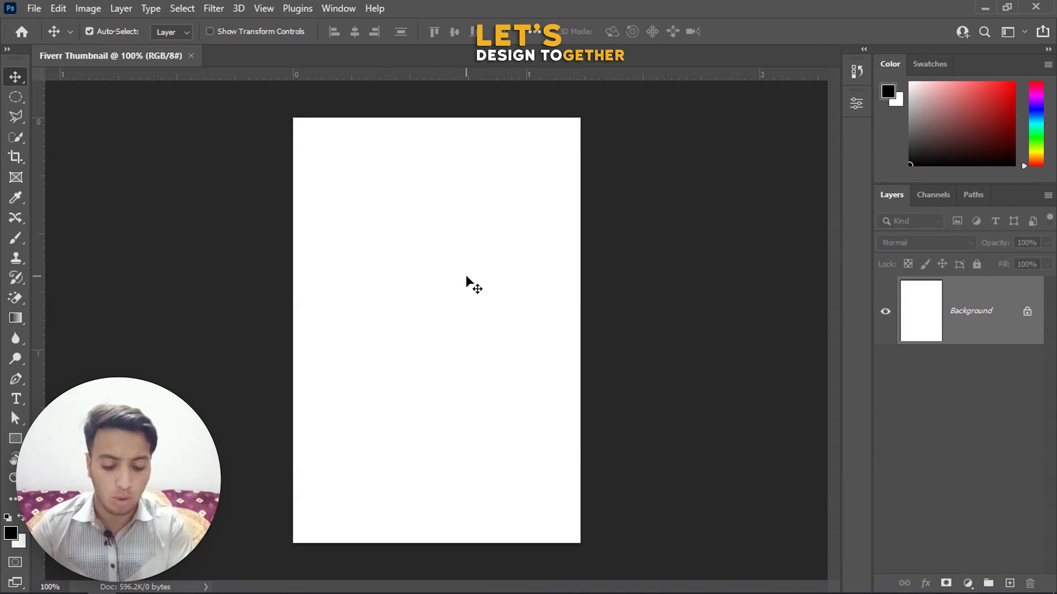
- Create another new document in landscape orientation at 550 x 370 pixels
key("ctrl")
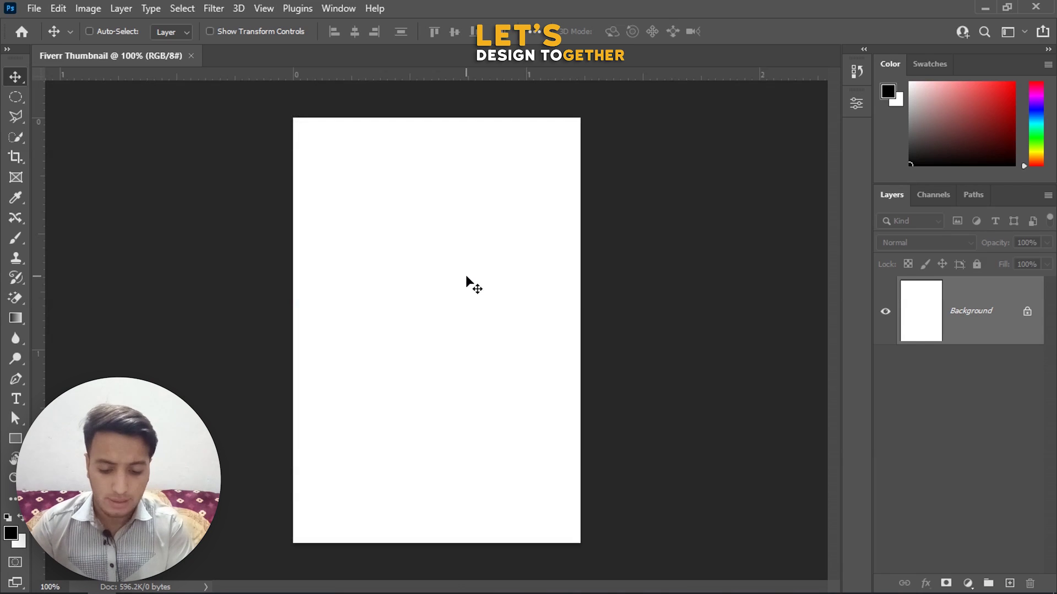
key("ctrl+n")
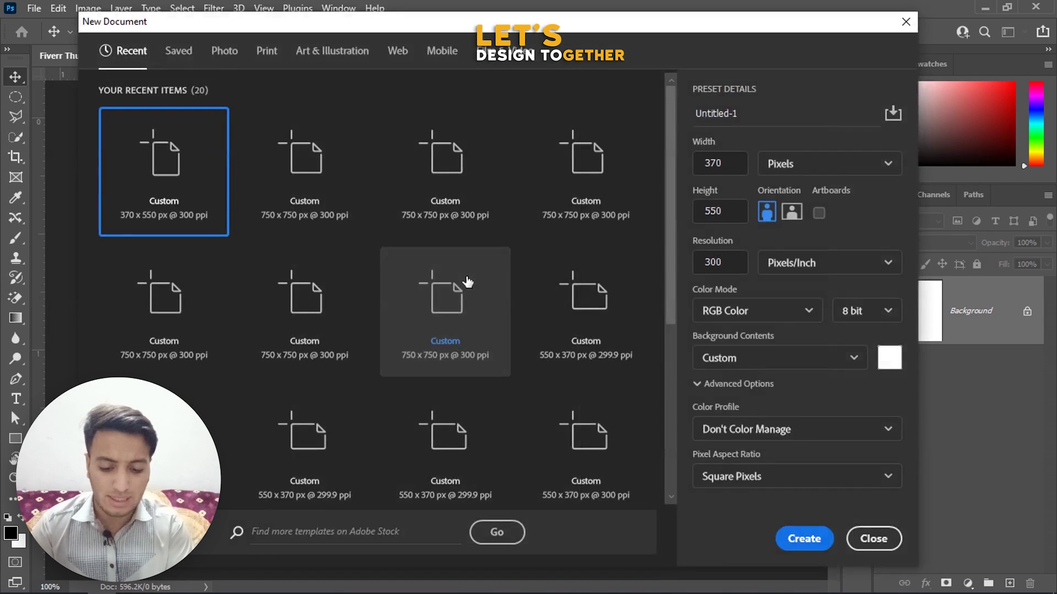
left_click(791, 215)
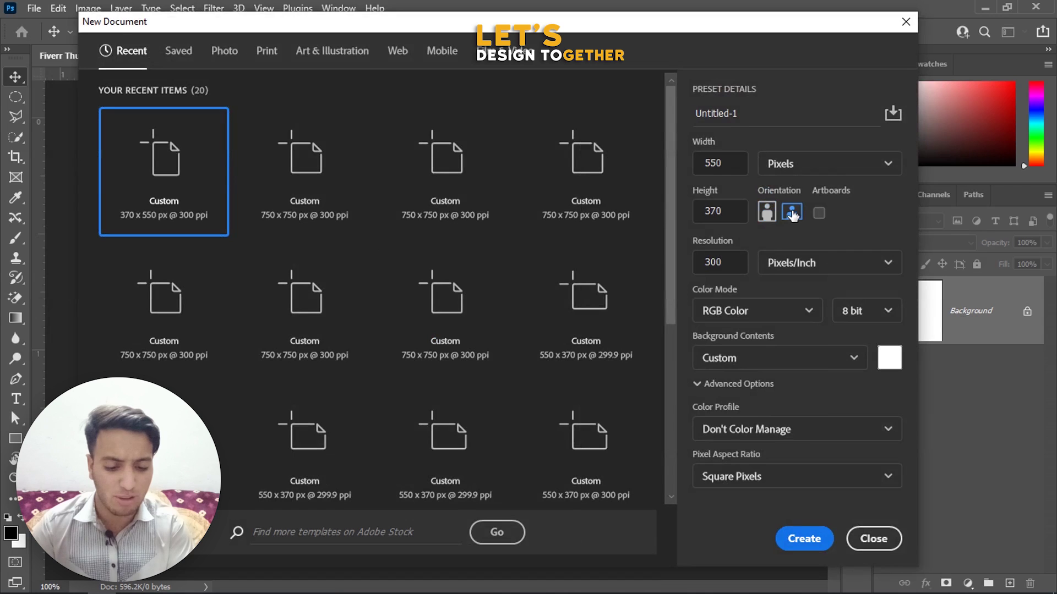
left_click(823, 534)
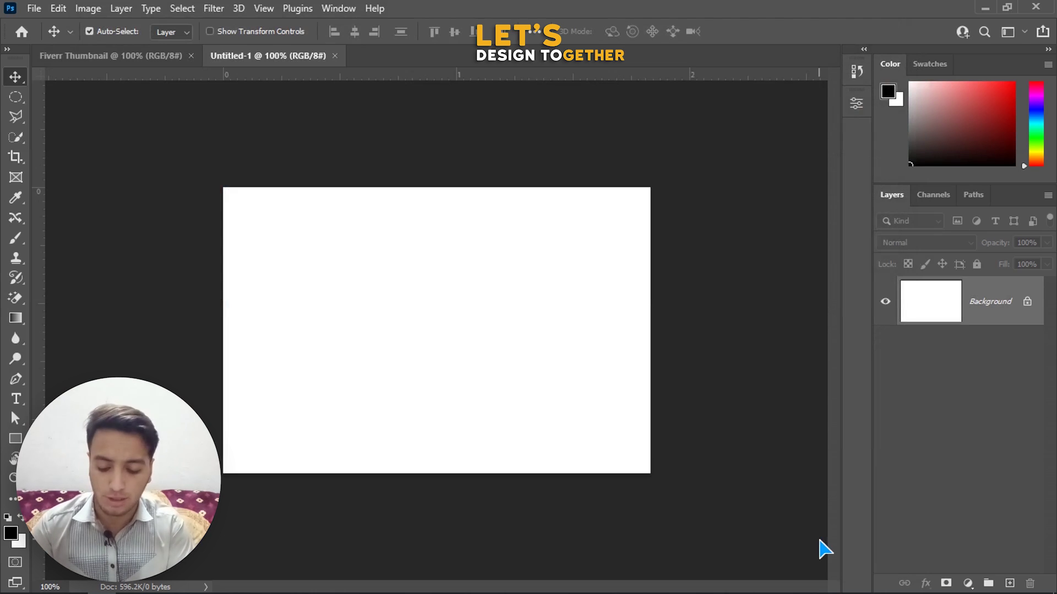
- Start another new document and examine its resolution, the Pixels/Inch and Pixels/Centimeter units, and the available color modes
key("ctrl+n")
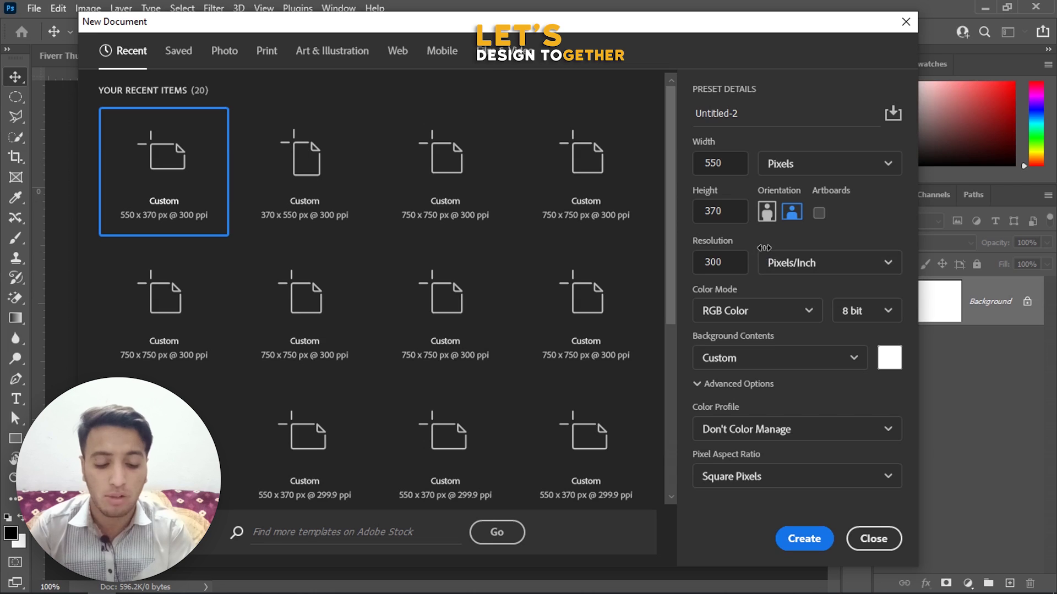
double_click(724, 262)
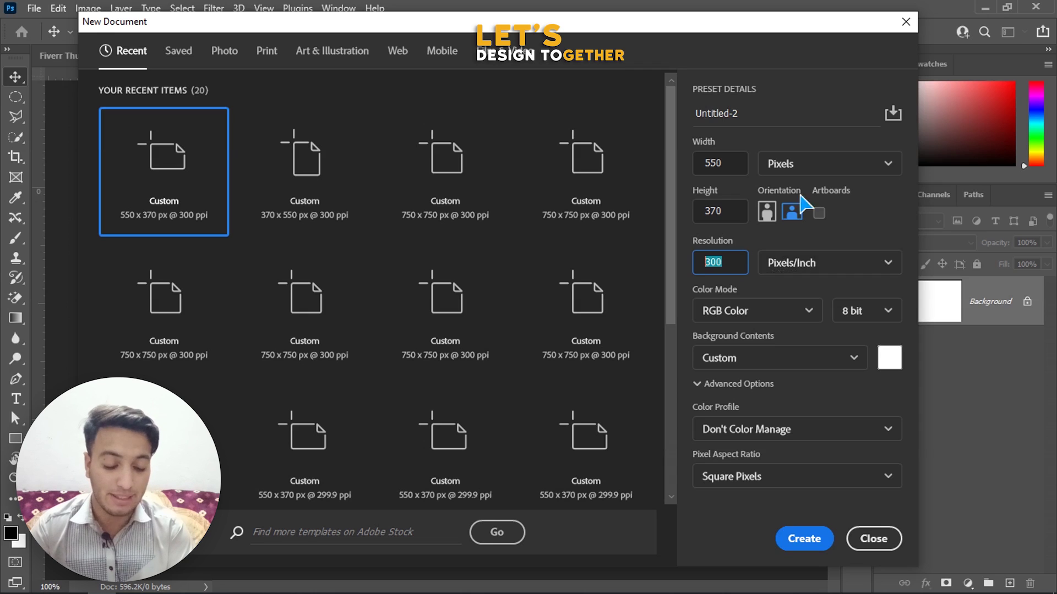
left_click(802, 273)
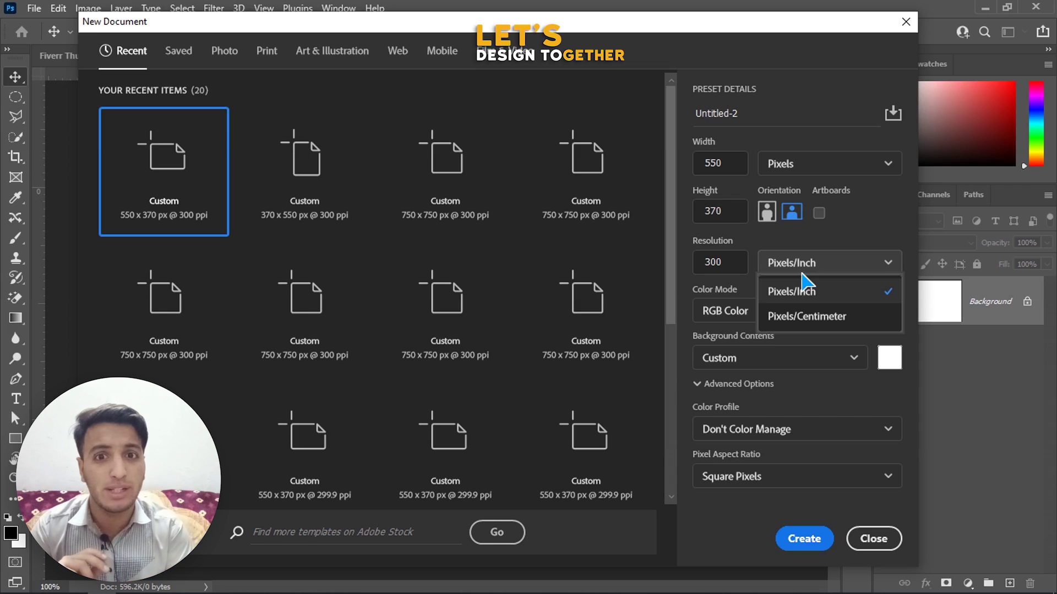
left_click(844, 191)
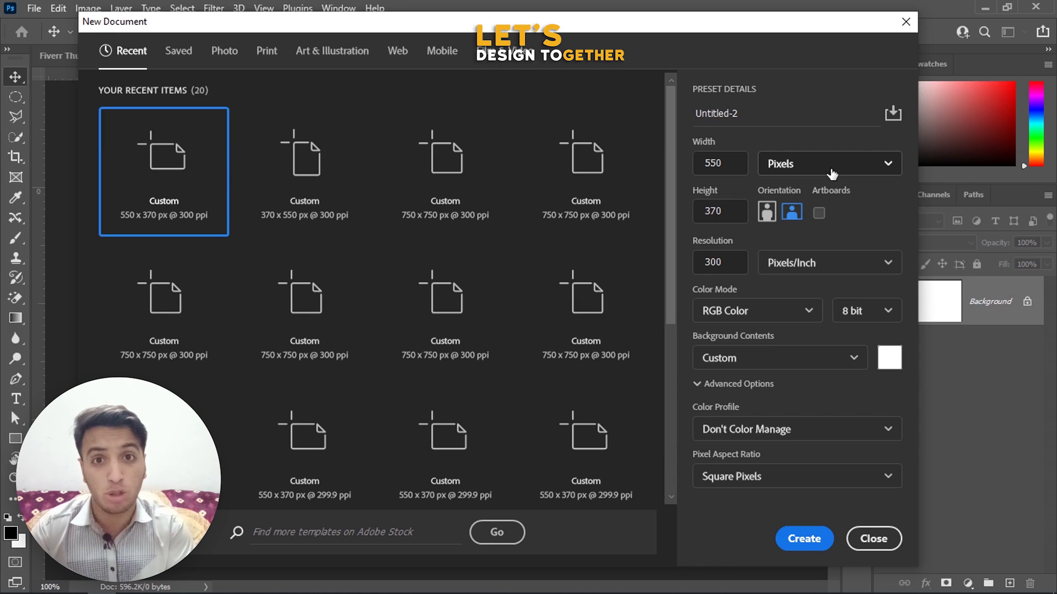
left_click(808, 278)
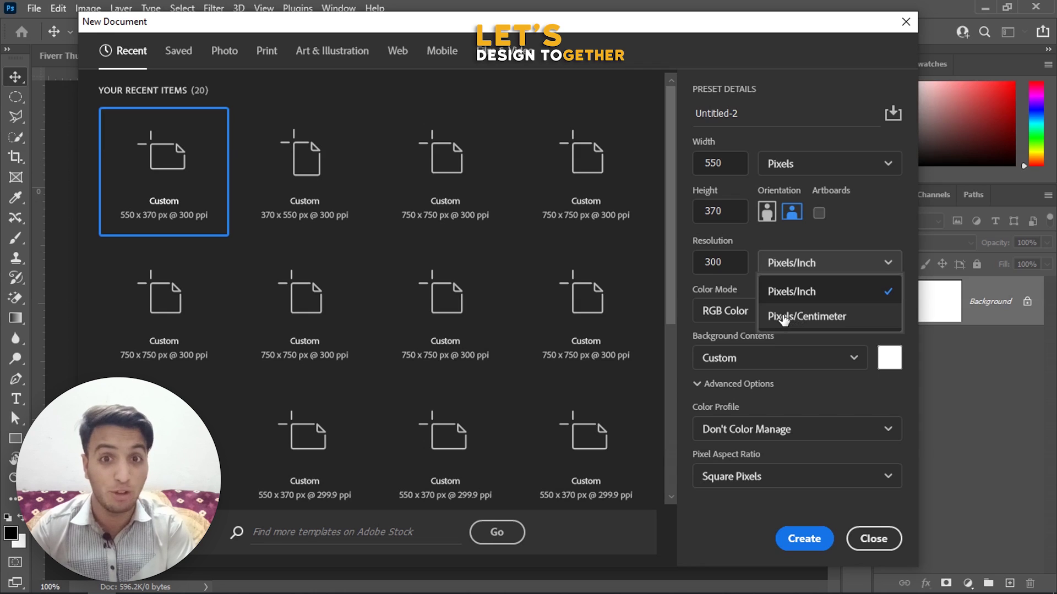
left_click(722, 308)
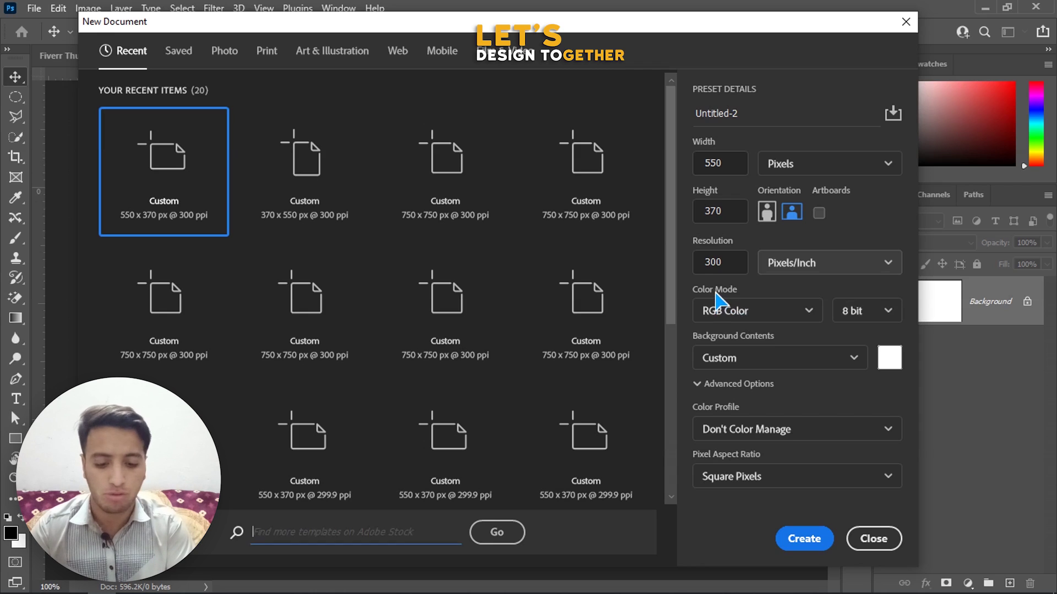
left_click(724, 312)
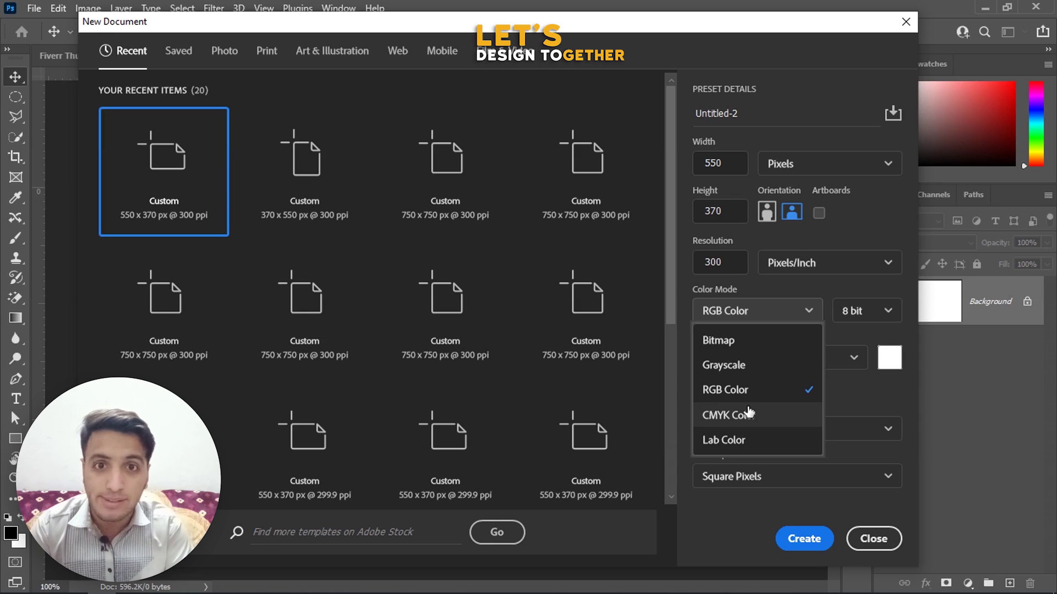
left_click(862, 409)
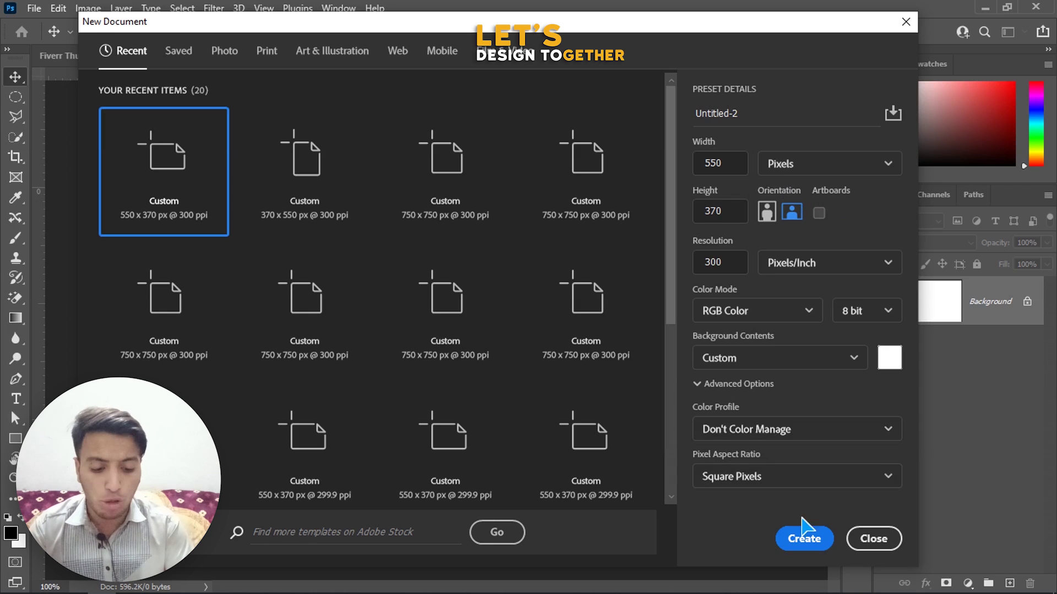
- Create the 550 x 370 pixel document without artboards and duplicate its Background layer off to the right of the canvas
left_click(803, 539)
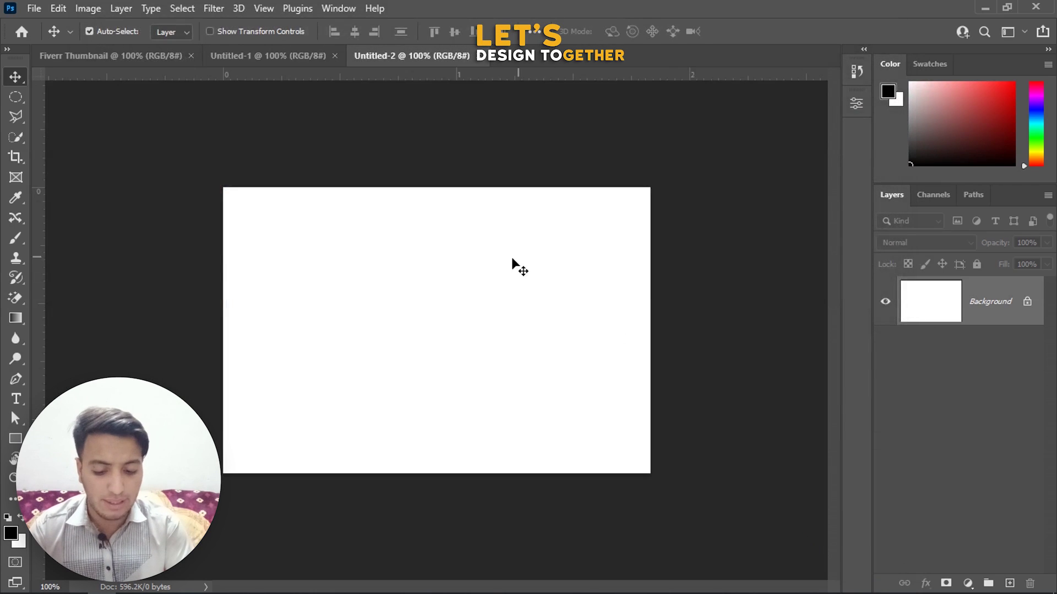
key("ctrl+minus")
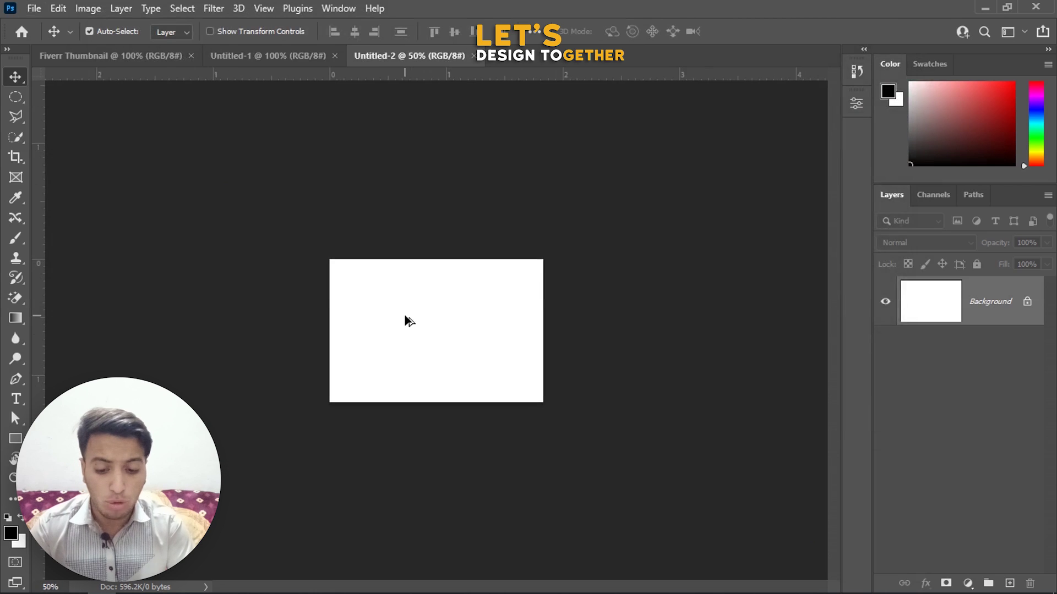
left_click_drag(409, 321, 687, 328)
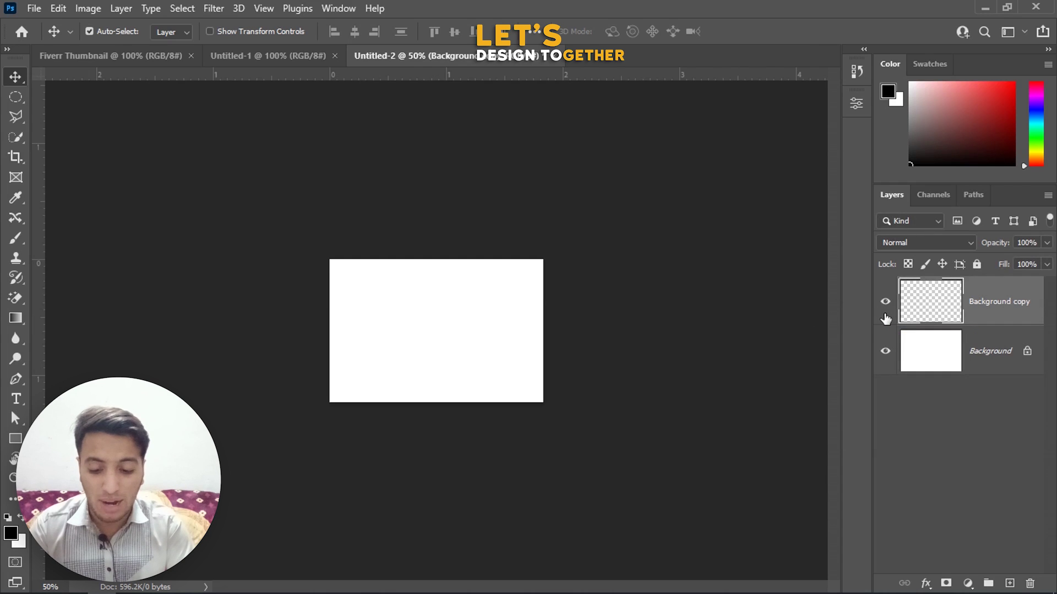
- Create a new 550 x 370 pixel landscape document with artboards enabled
key("ctrl+n")
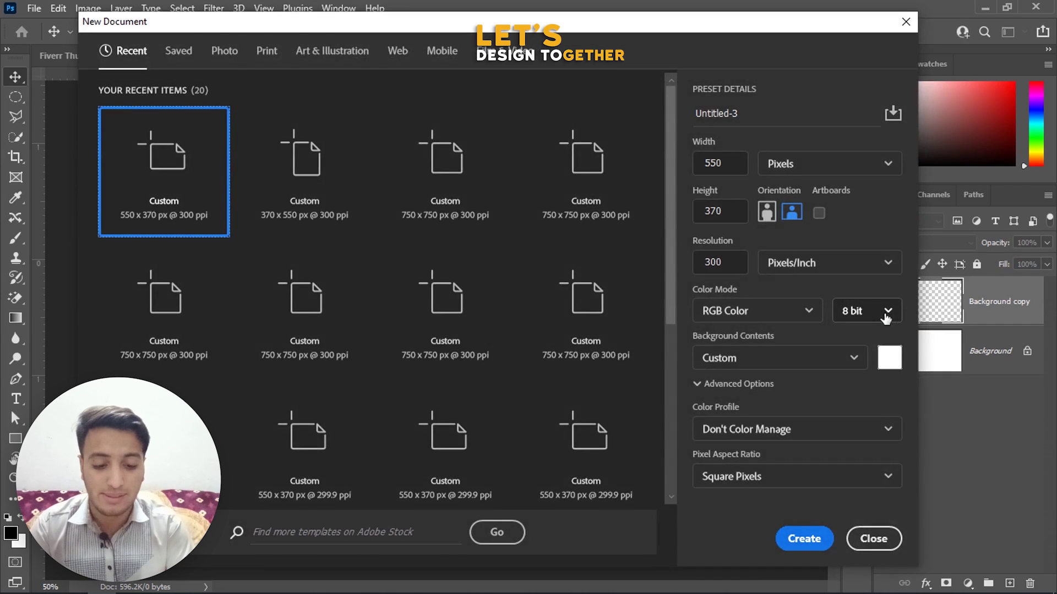
left_click(819, 214)
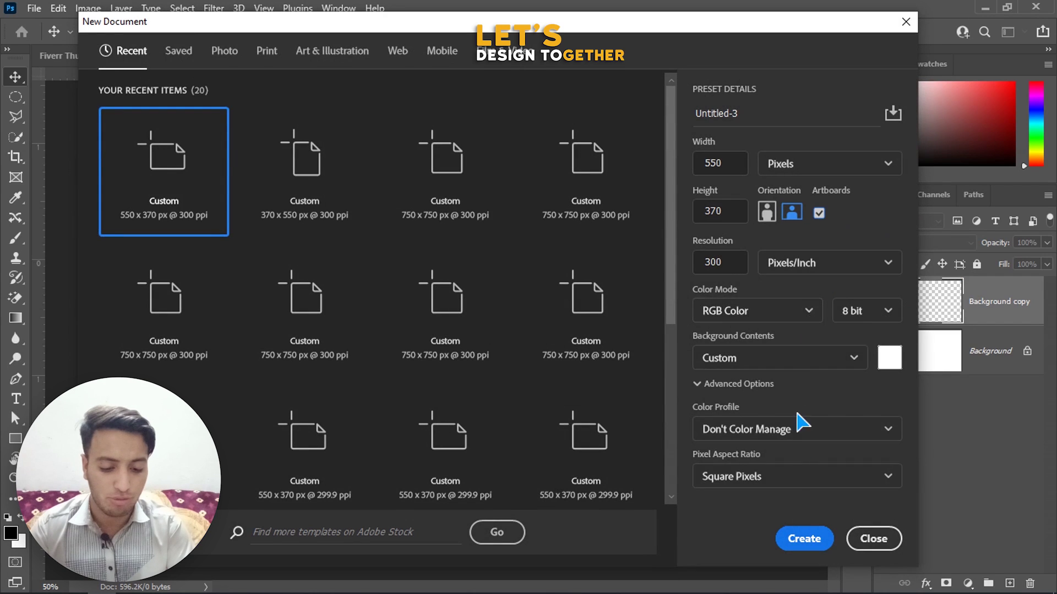
left_click(803, 551)
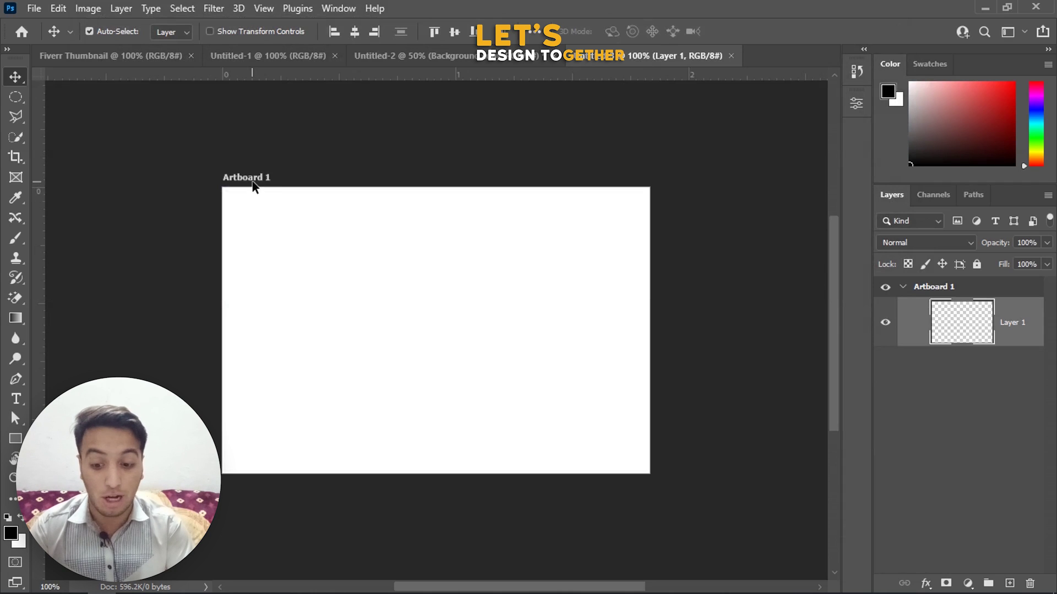
- Duplicate the artboard twice, placing the copies in a row to the right of Artboard 1
key("ctrl")
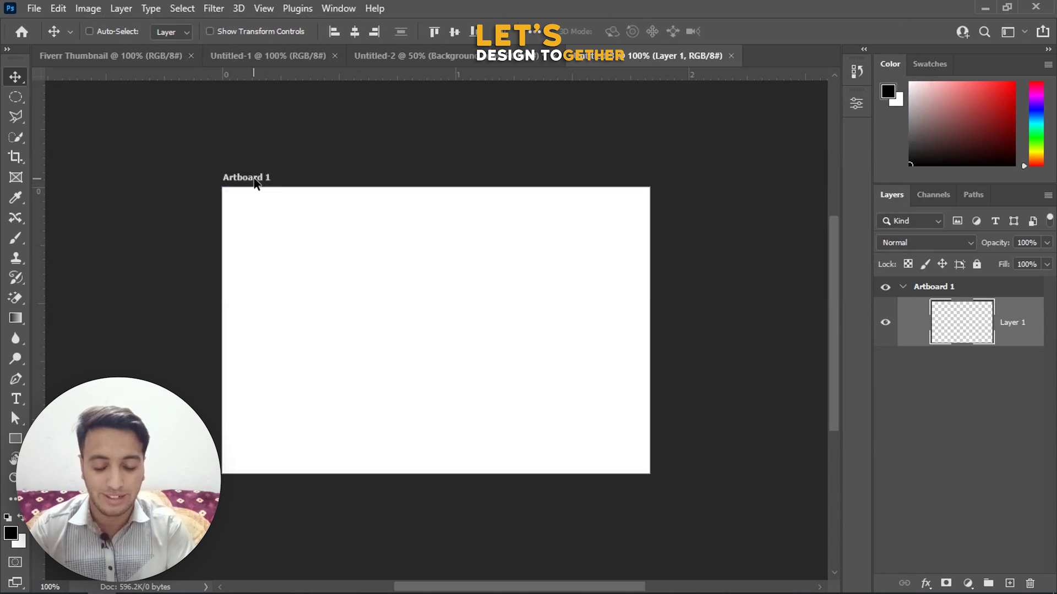
key("ctrl+minus")
key("ctrl+minus")
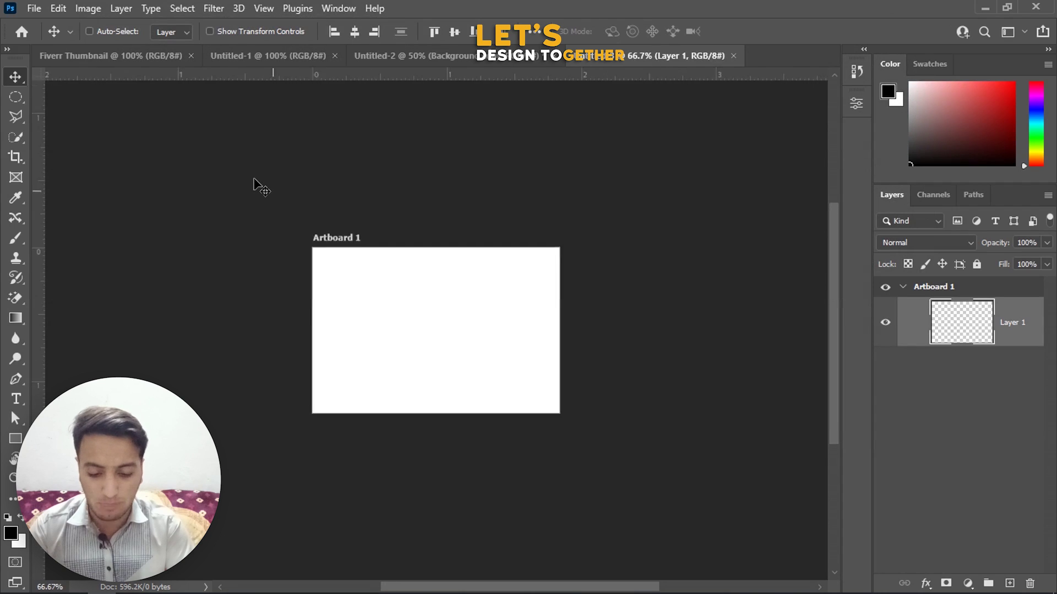
left_click_drag(410, 313, 634, 315)
key("ctrl+minus")
key("ctrl+minus")
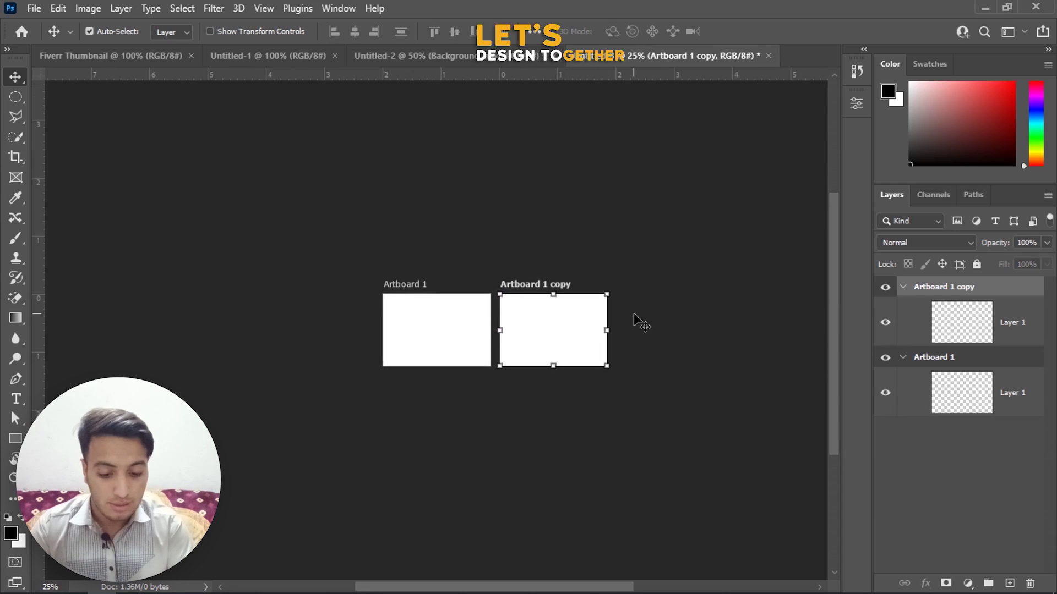
left_click_drag(544, 331, 665, 334)
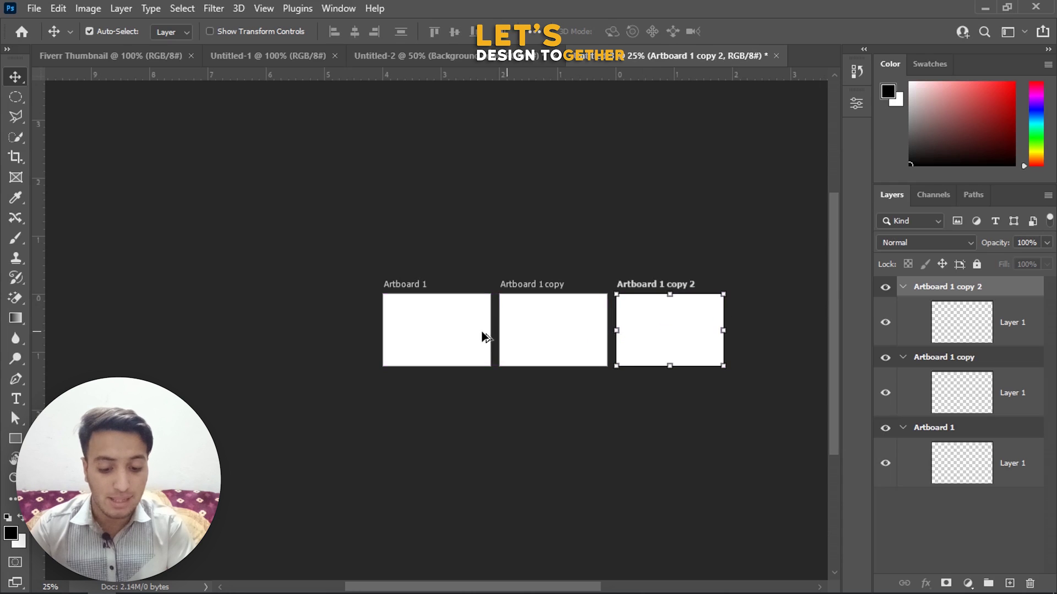
- Duplicate Artboard 1 twice more, placing these copies in the same row to its left
left_click(443, 337)
left_click(440, 338)
left_click_drag(432, 338, 187, 337)
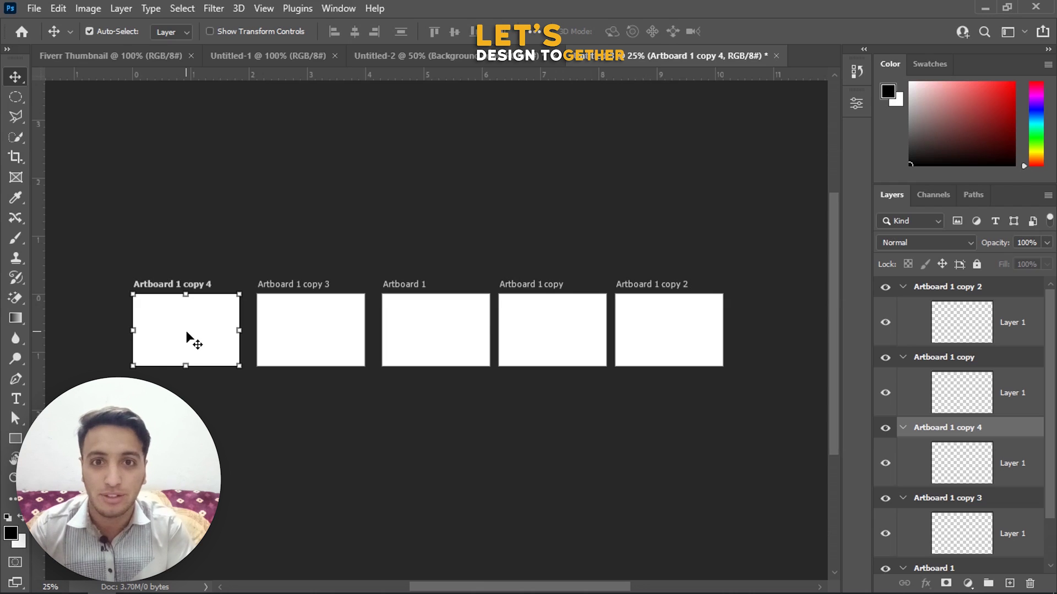
key("ctrl+n")
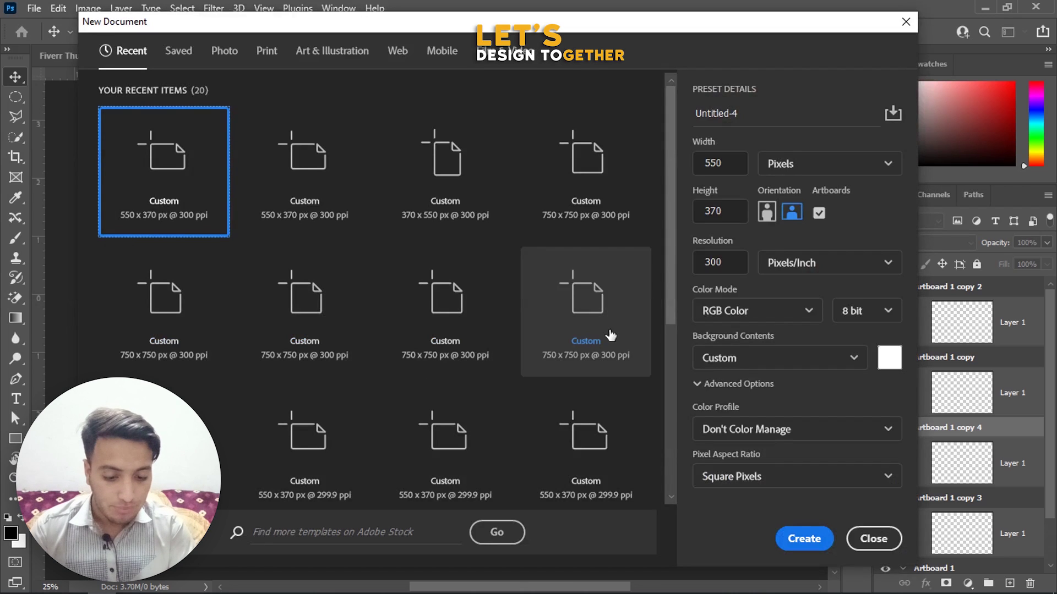
left_click(750, 361)
left_click(744, 384)
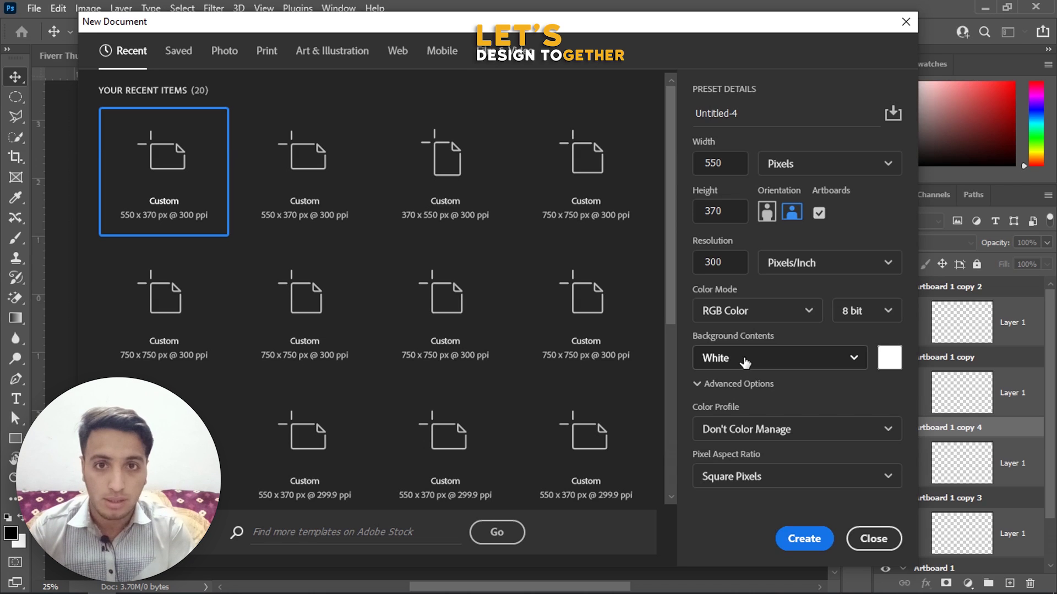
left_click(873, 538)
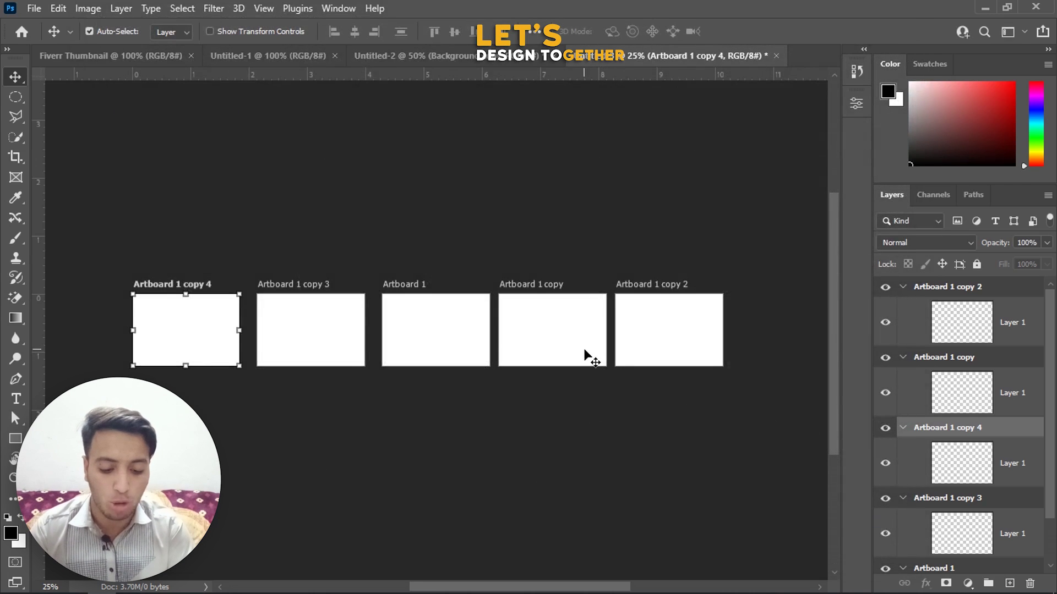
- Create a new 550 x 370 pixel artboard document with Black background contents after reviewing the background options
key("ctrl+n")
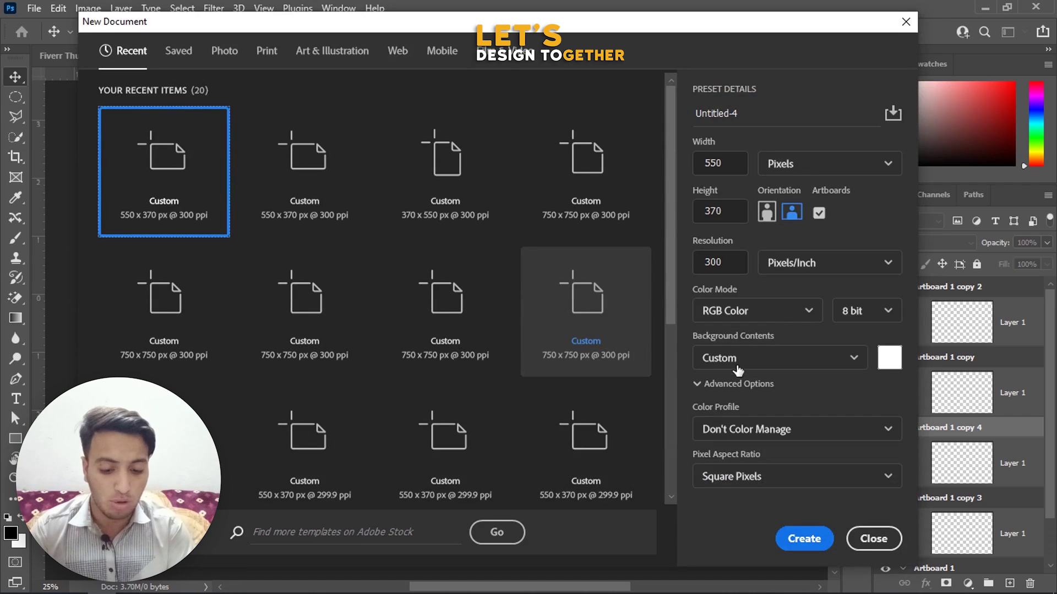
left_click(738, 370)
left_click(736, 384)
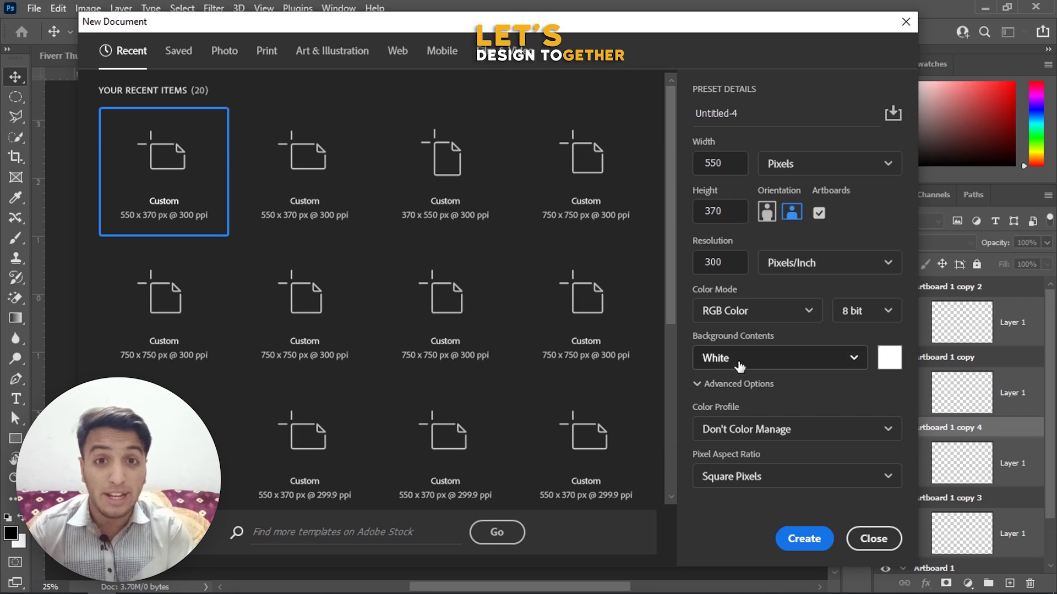
left_click(739, 366)
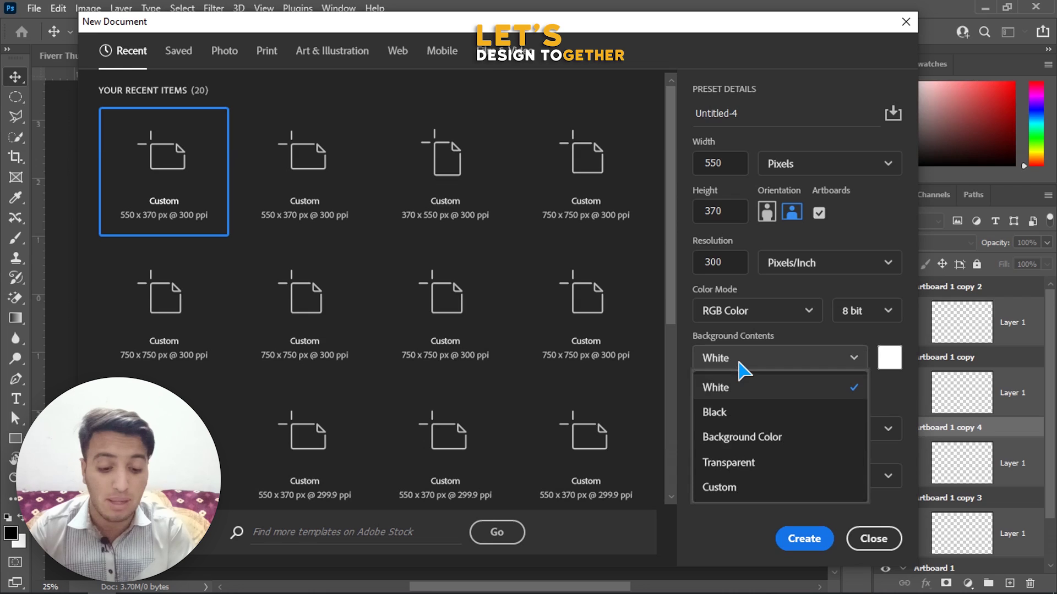
left_click(747, 418)
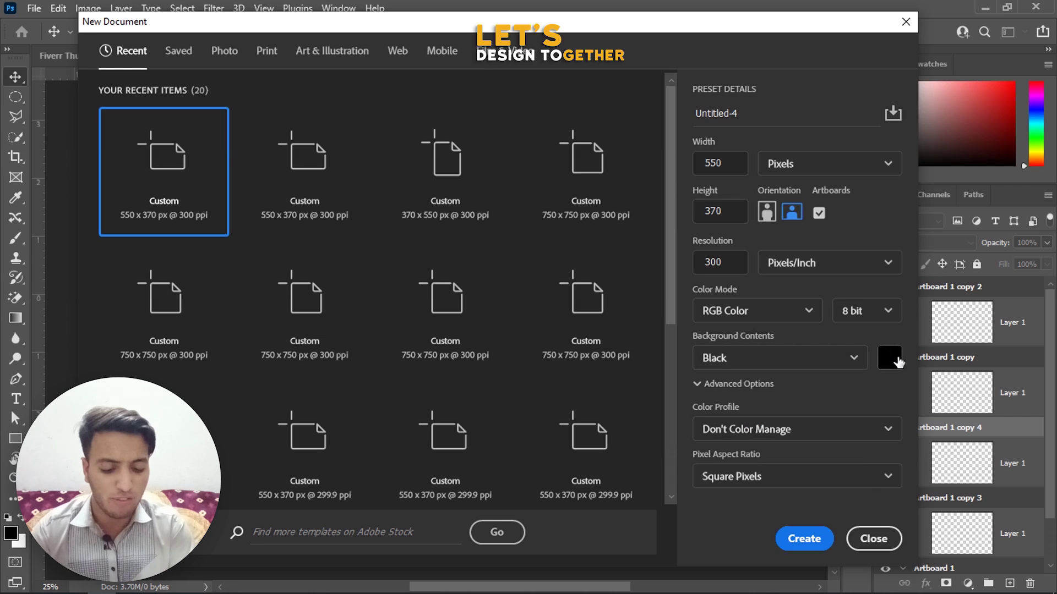
left_click(812, 545)
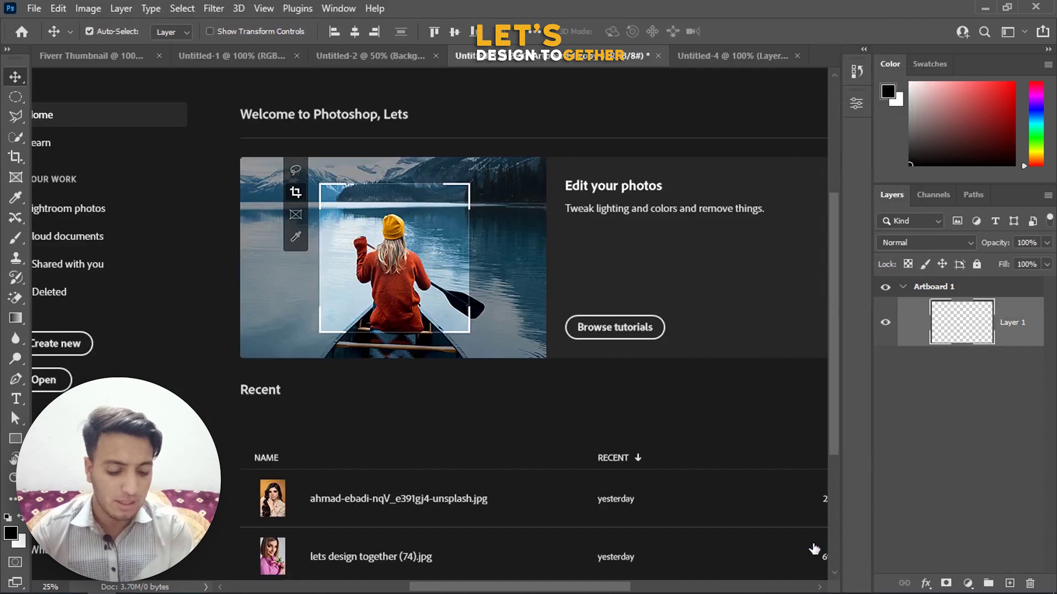
- Create a new 550 x 370 pixel landscape artboard document at 300 pixels/inch with Transparent background contents
key("ctrl")
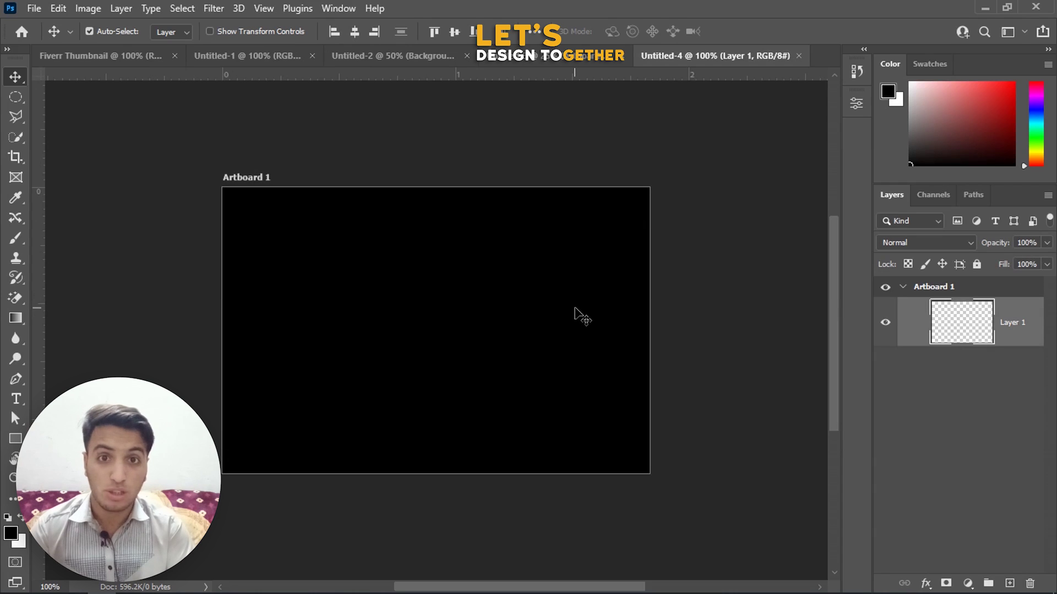
key("ctrl+n")
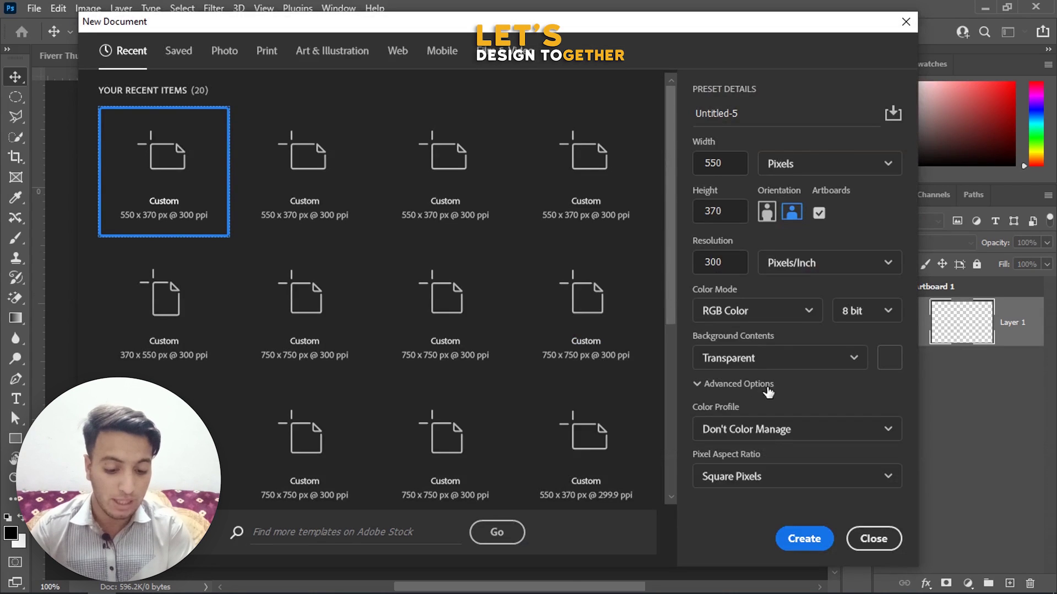
left_click(782, 364)
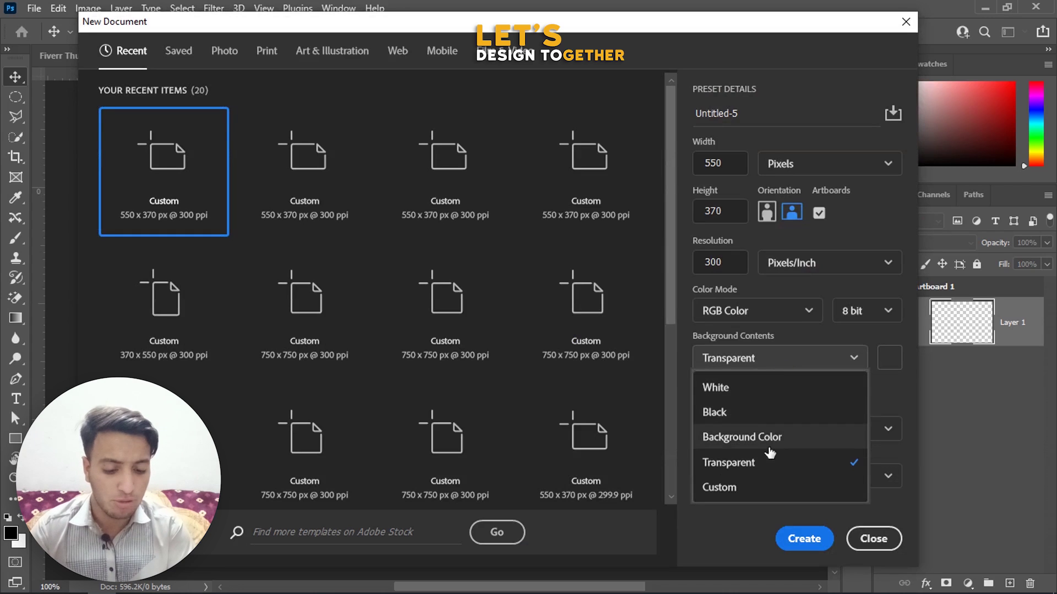
left_click(771, 474)
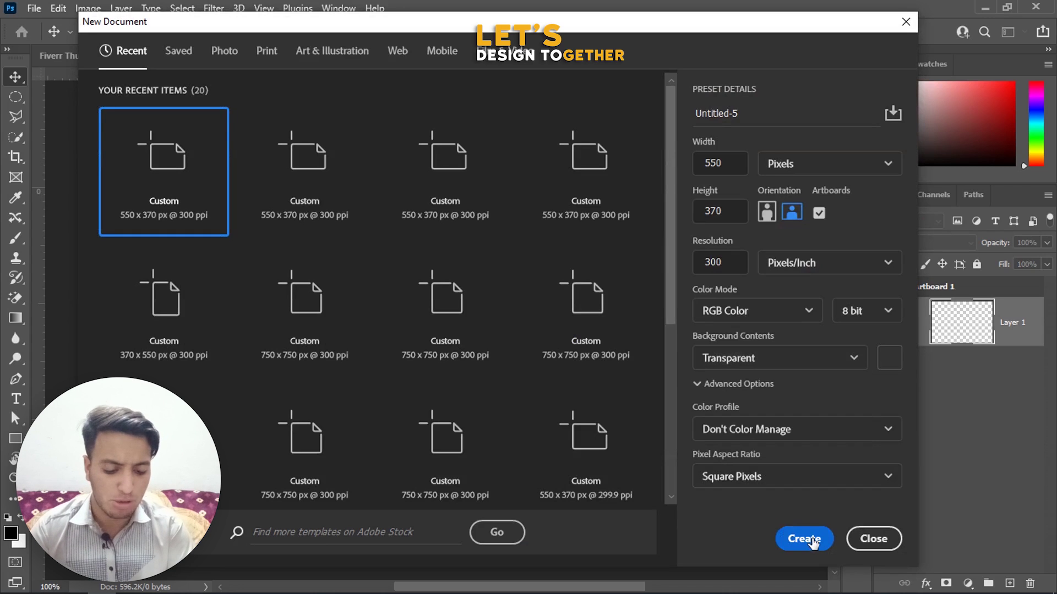
left_click(804, 537)
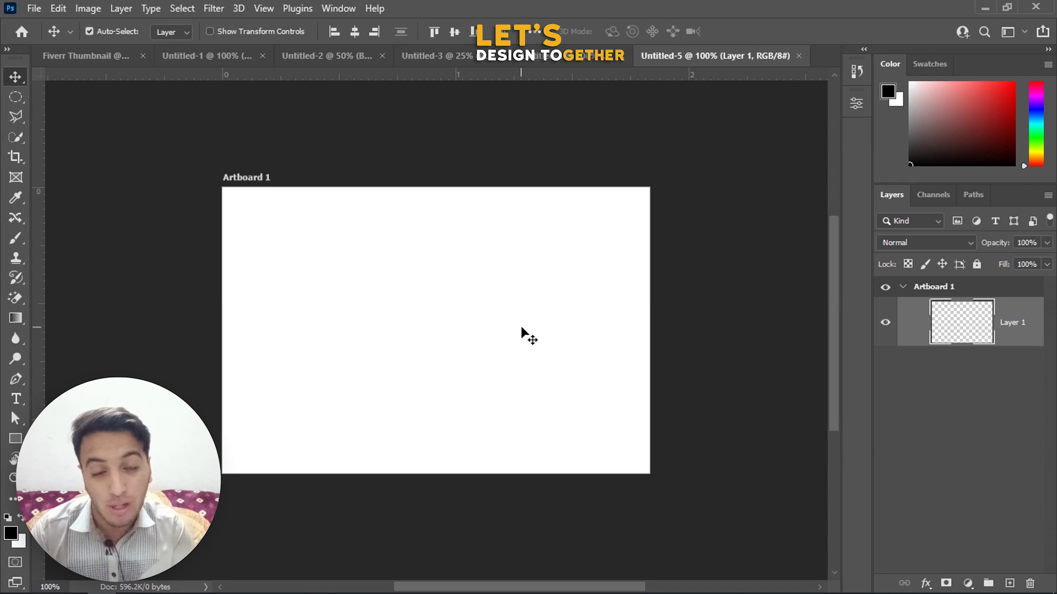
- Create a new 550 x 370 pixel artboard document with Custom background contents in purple, hex a200ff
key("ctrl")
key("ctrl+n")
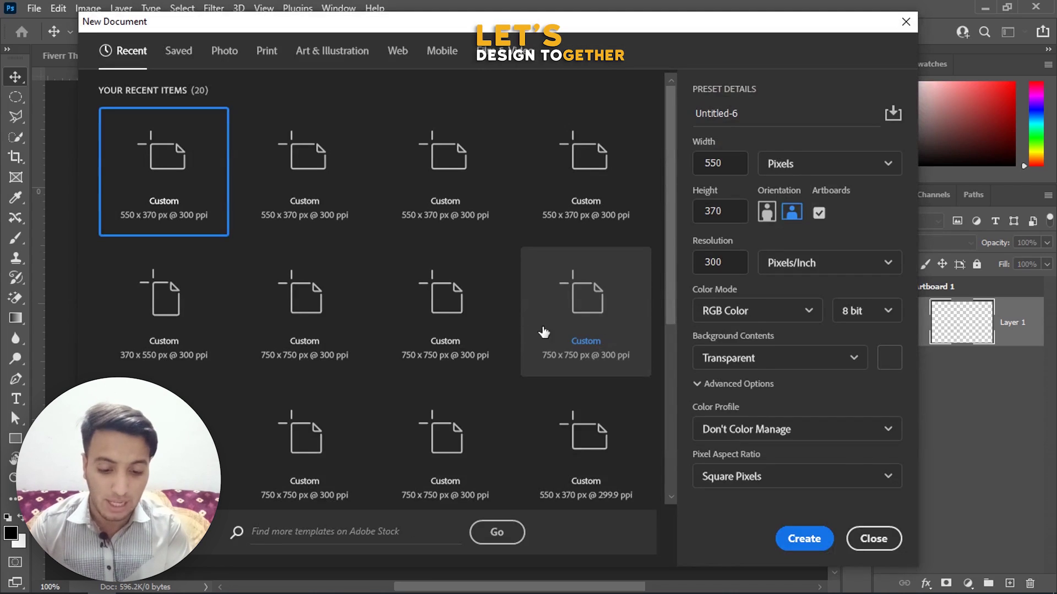
left_click(770, 359)
left_click(737, 488)
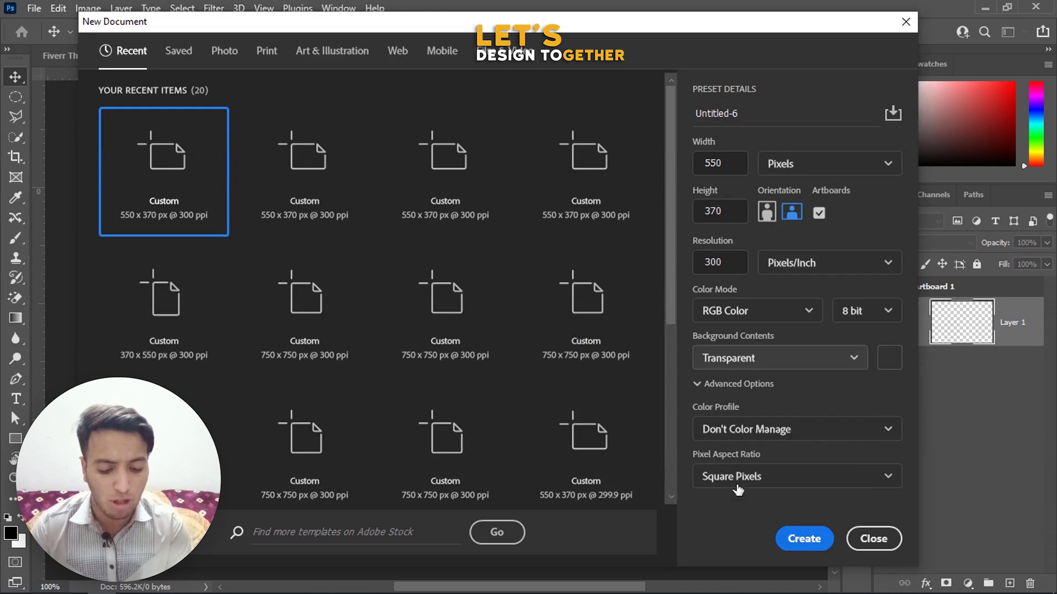
left_click(791, 167)
left_click(771, 190)
left_click_drag(873, 225, 869, 169)
left_click_drag(804, 165, 839, 124)
left_click_drag(857, 169, 859, 169)
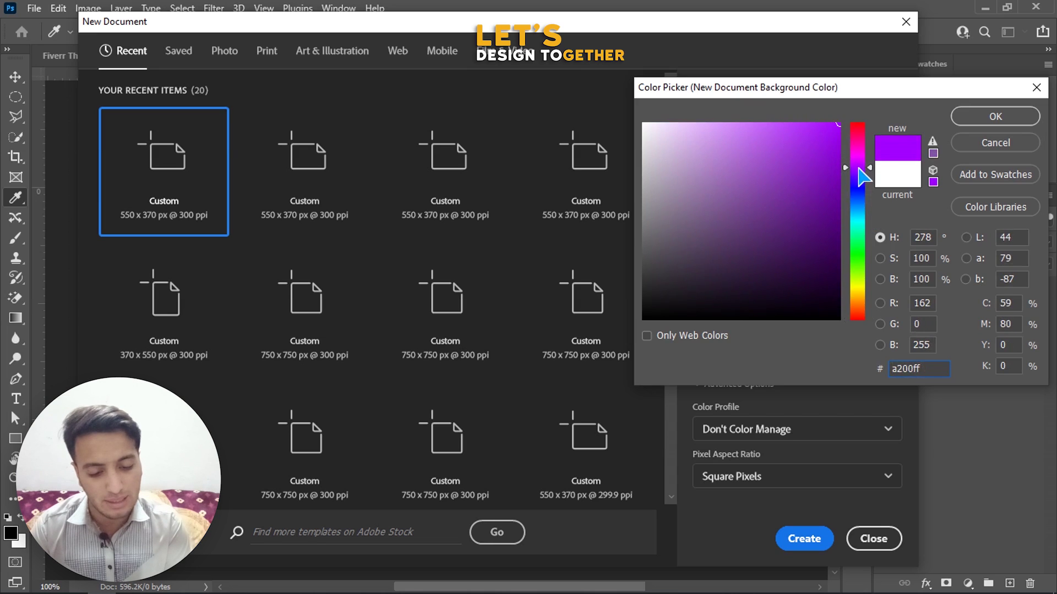
left_click(996, 117)
left_click(804, 538)
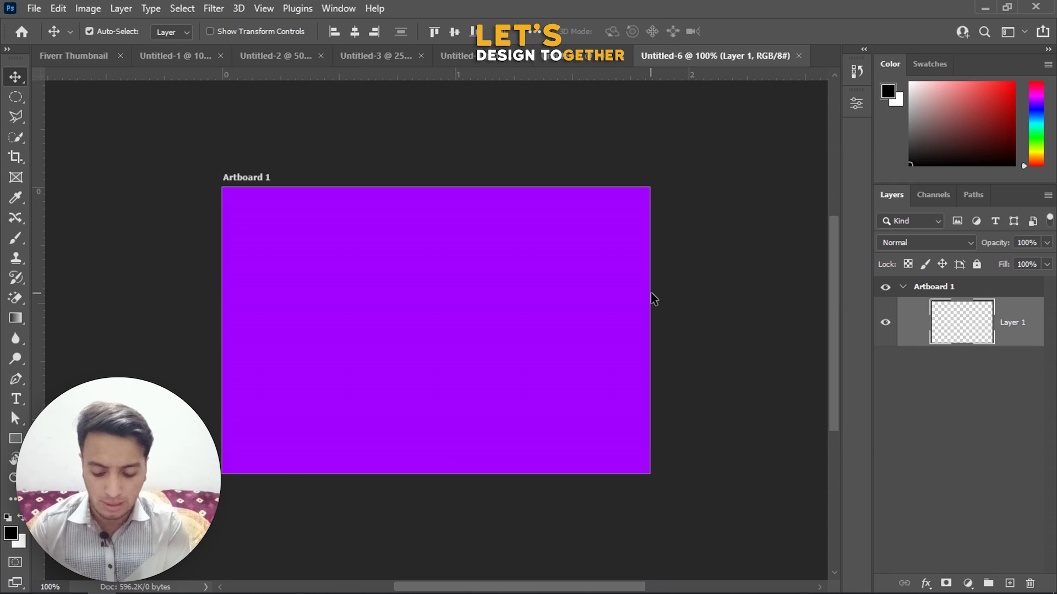
key("ctrl")
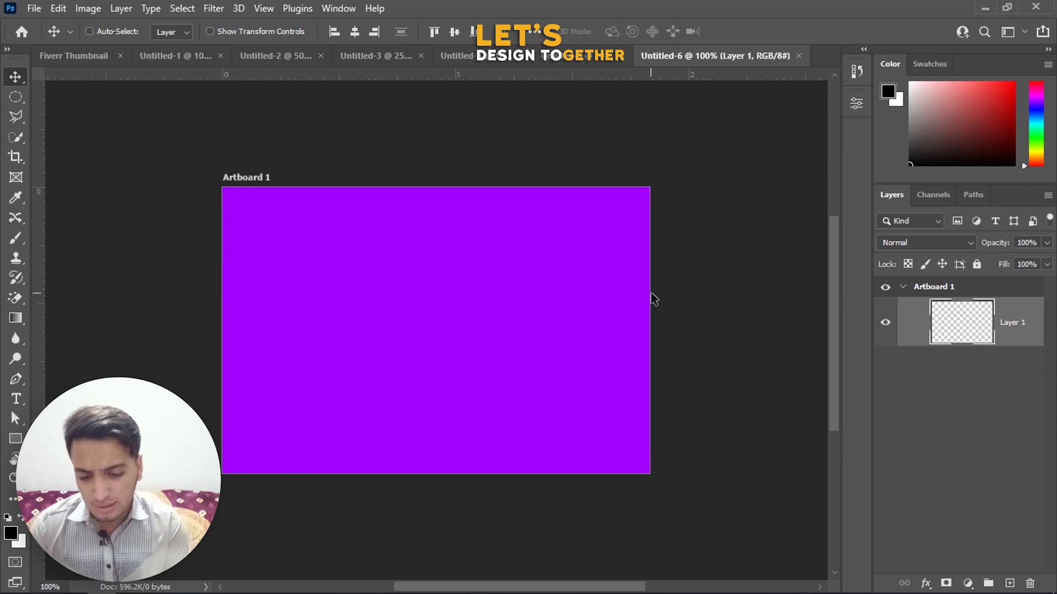
key("ctrl+n")
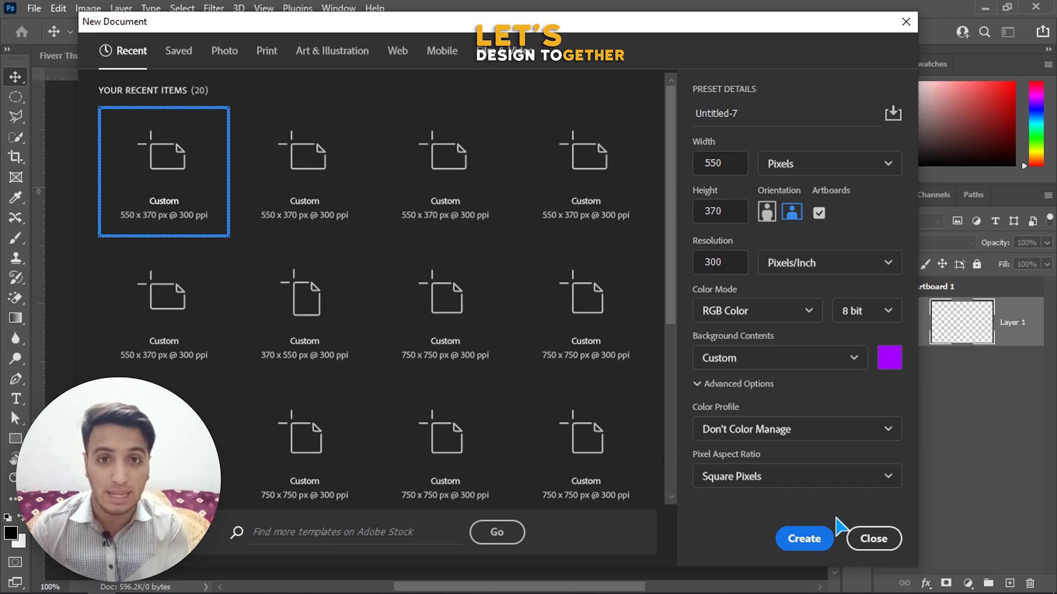
left_click(869, 539)
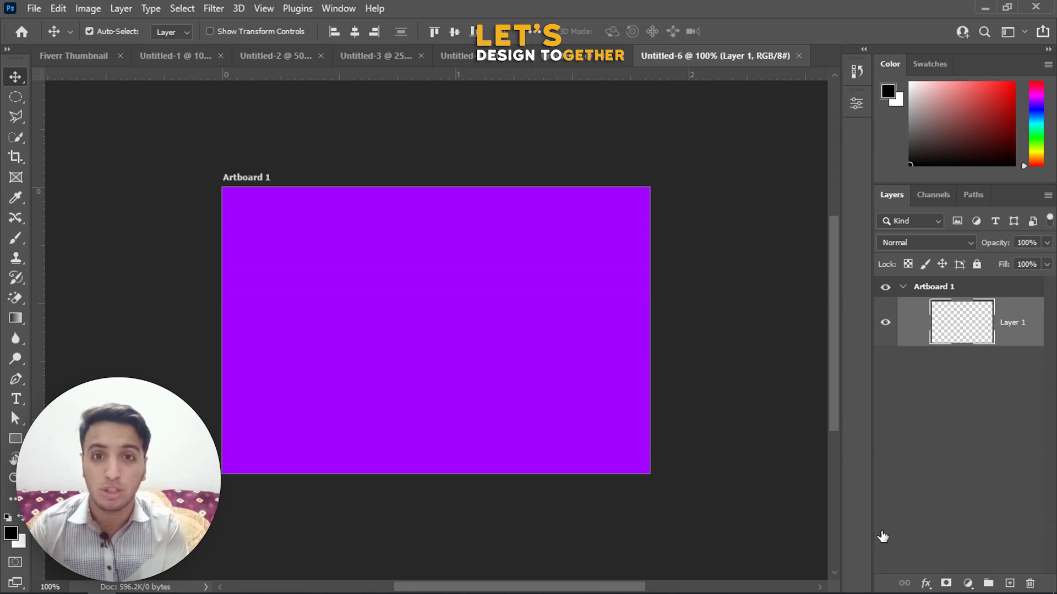
- Check the purple document's dimensions and resolution in Image Size, cancelling without changes
key("ctrl")
key("ctrl+alt+i")
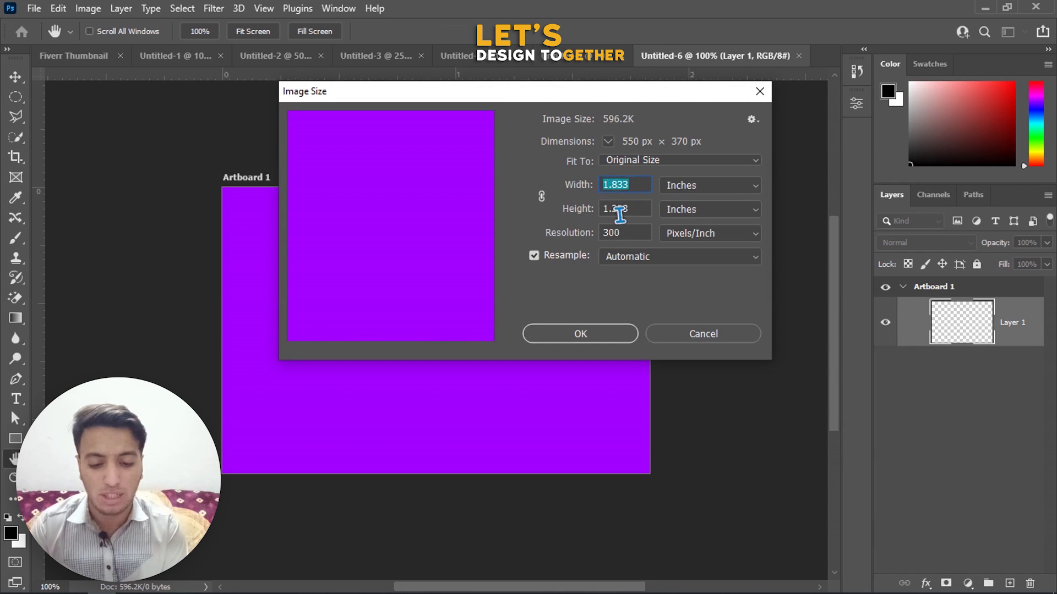
left_click(684, 334)
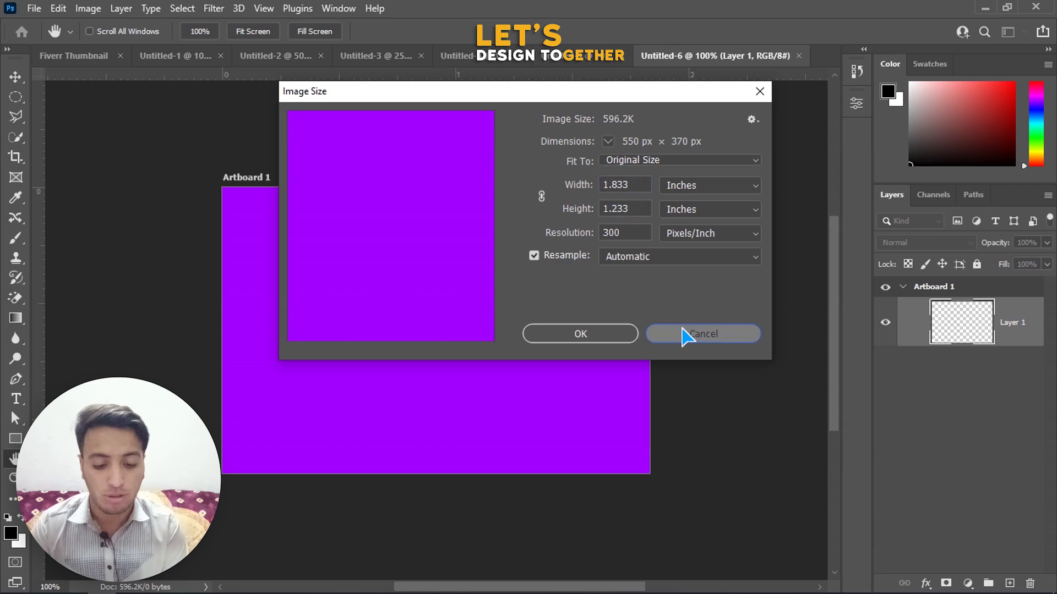
- Switch the purple document's Image Size width and height units to Pixels and accept the settings
left_click(89, 9)
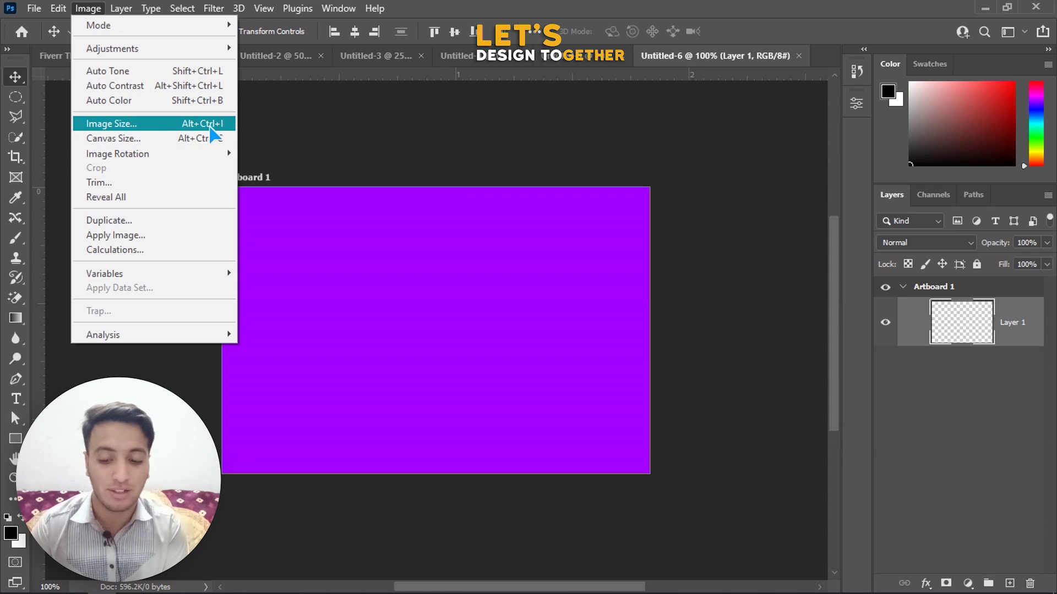
left_click(217, 127)
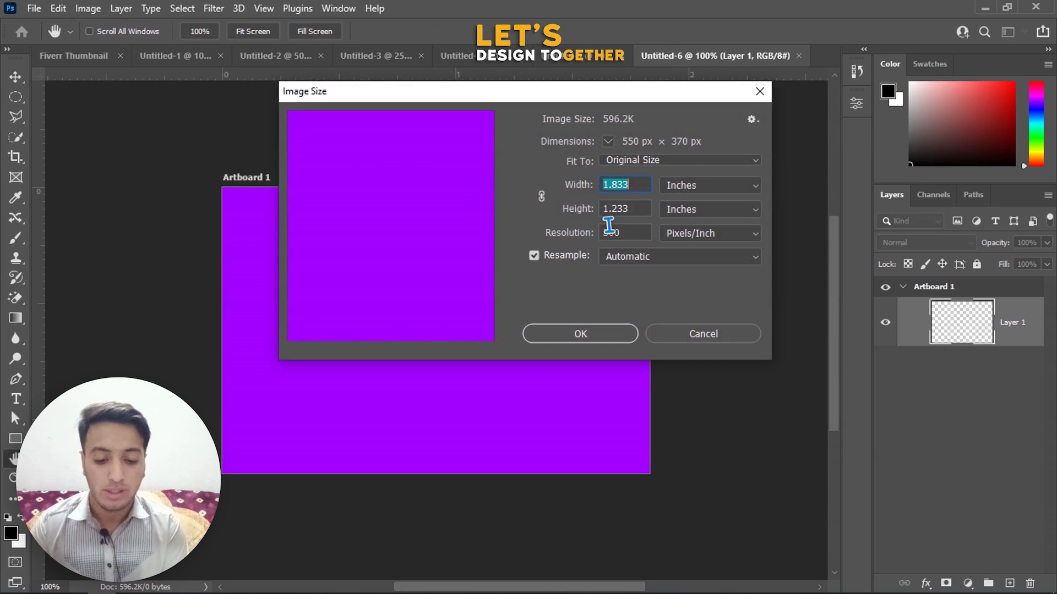
left_click(639, 234)
left_click_drag(638, 234, 581, 235)
left_click_drag(642, 207, 567, 207)
left_click(751, 186)
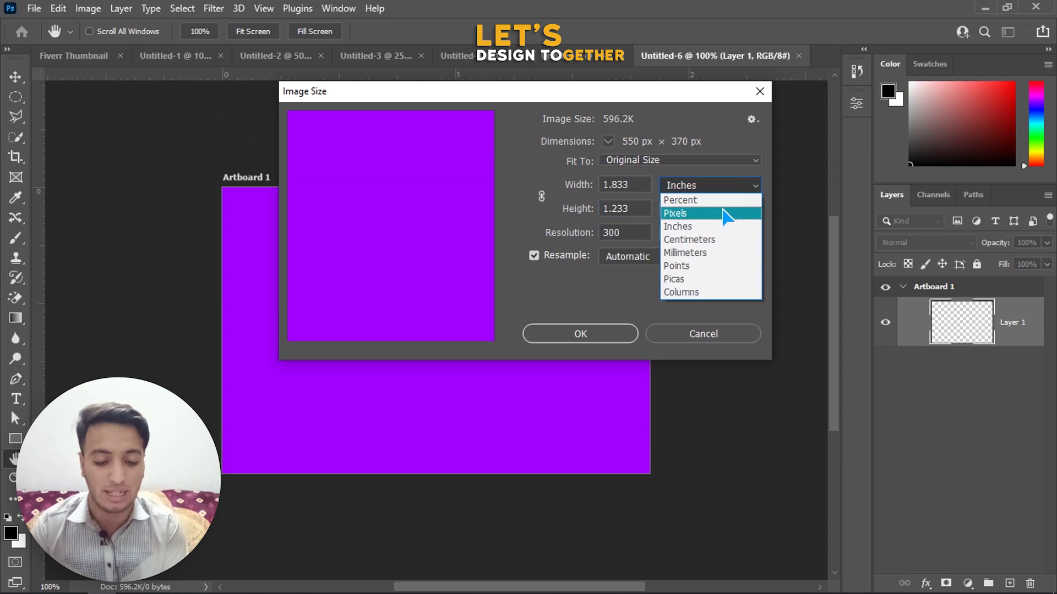
left_click(727, 213)
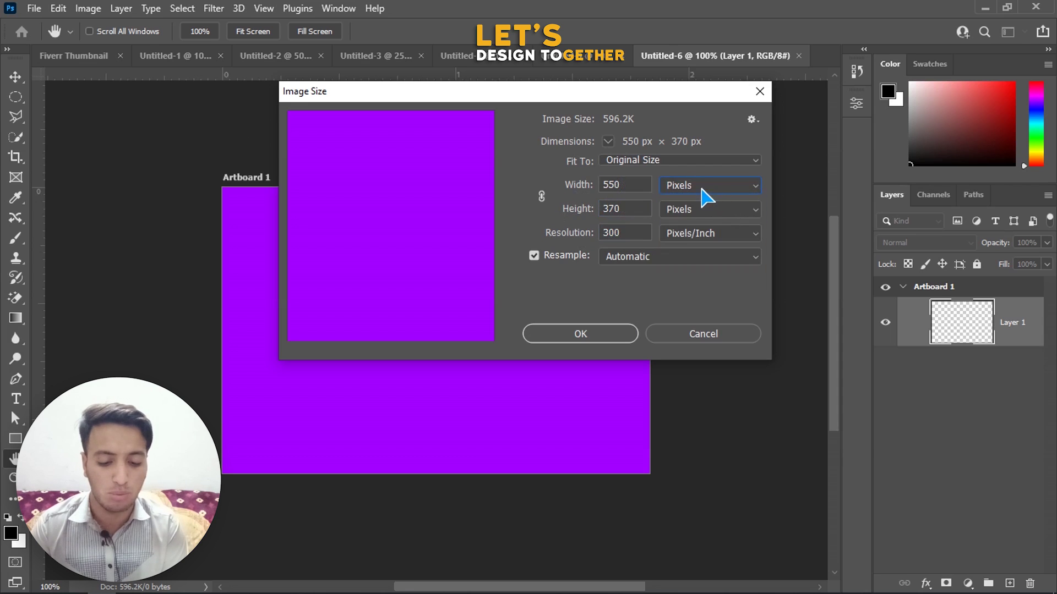
left_click(601, 334)
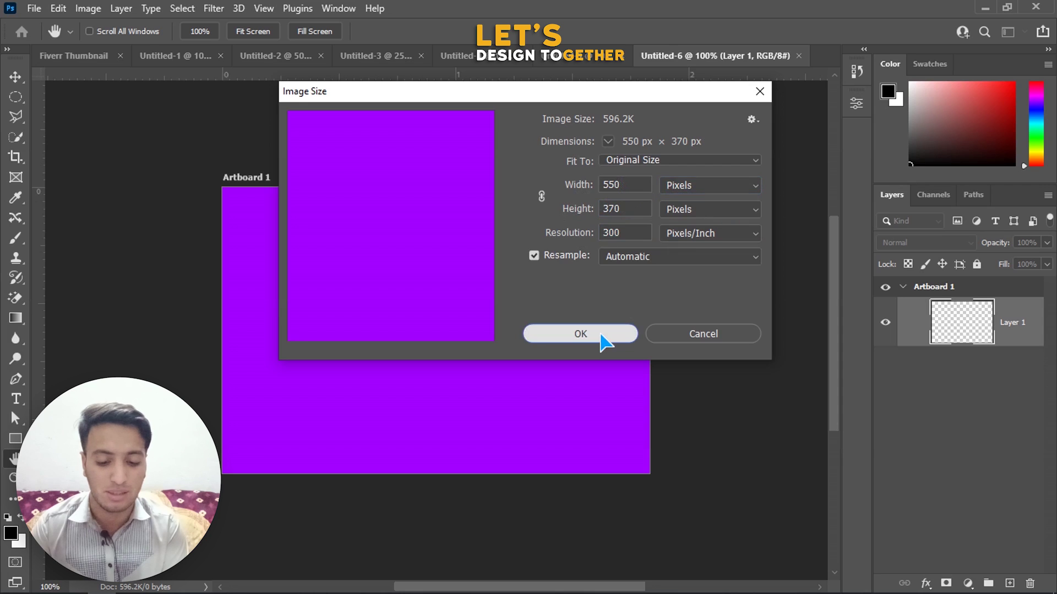